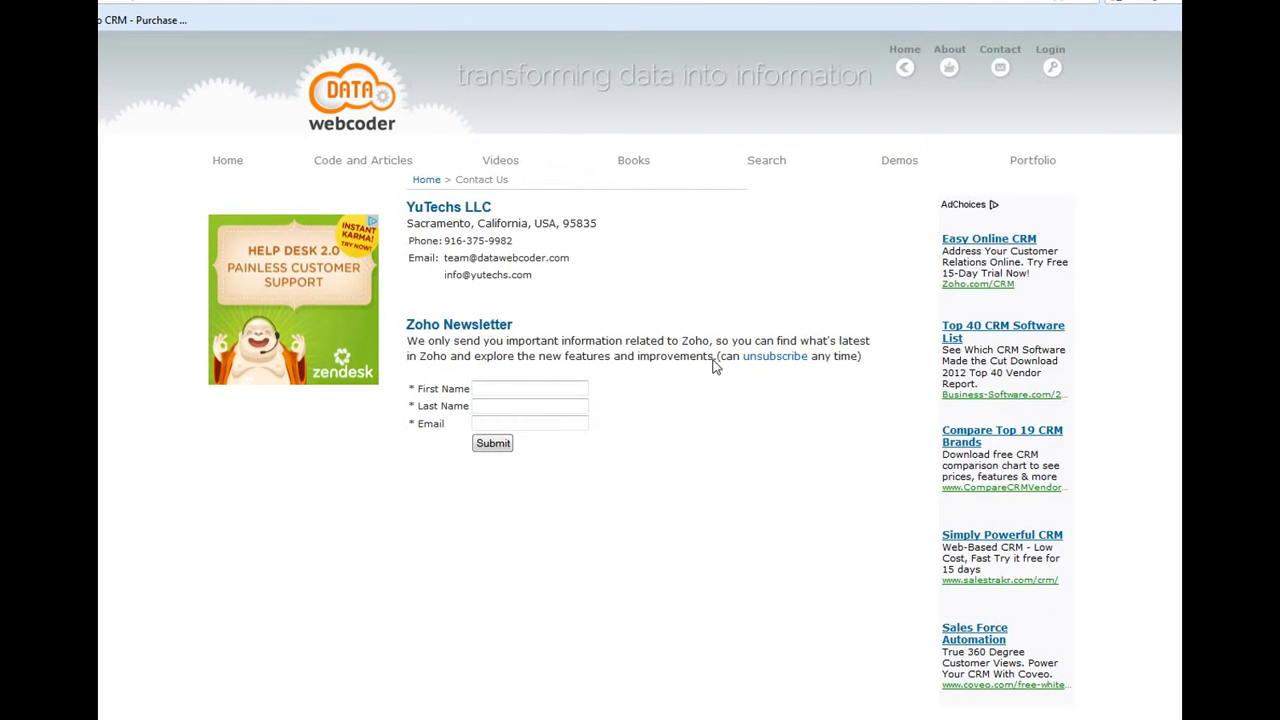
Fill the Zoho Newsletter First Name field with the suggested test lead first name.
{"action": "left_click", "coordinate": [532, 388]}
{"action": "left_click", "coordinate": [527, 403]}
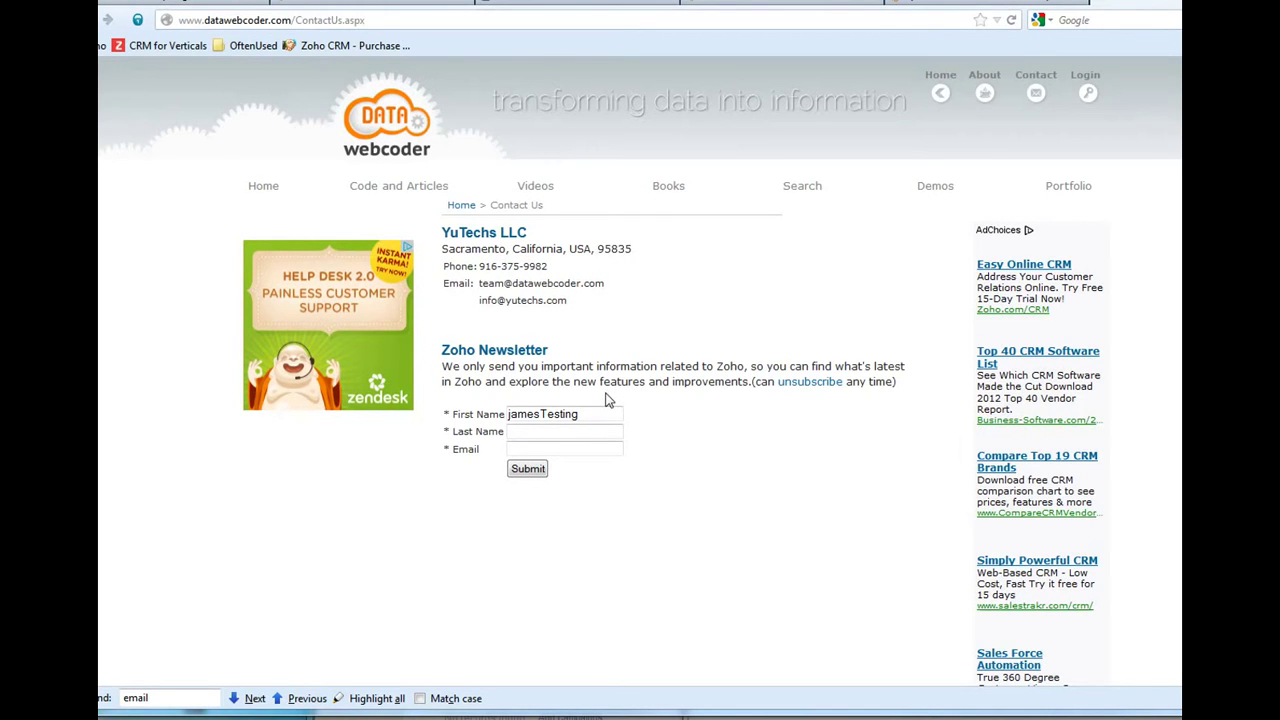
{"action": "left_click", "coordinate": [565, 414]}
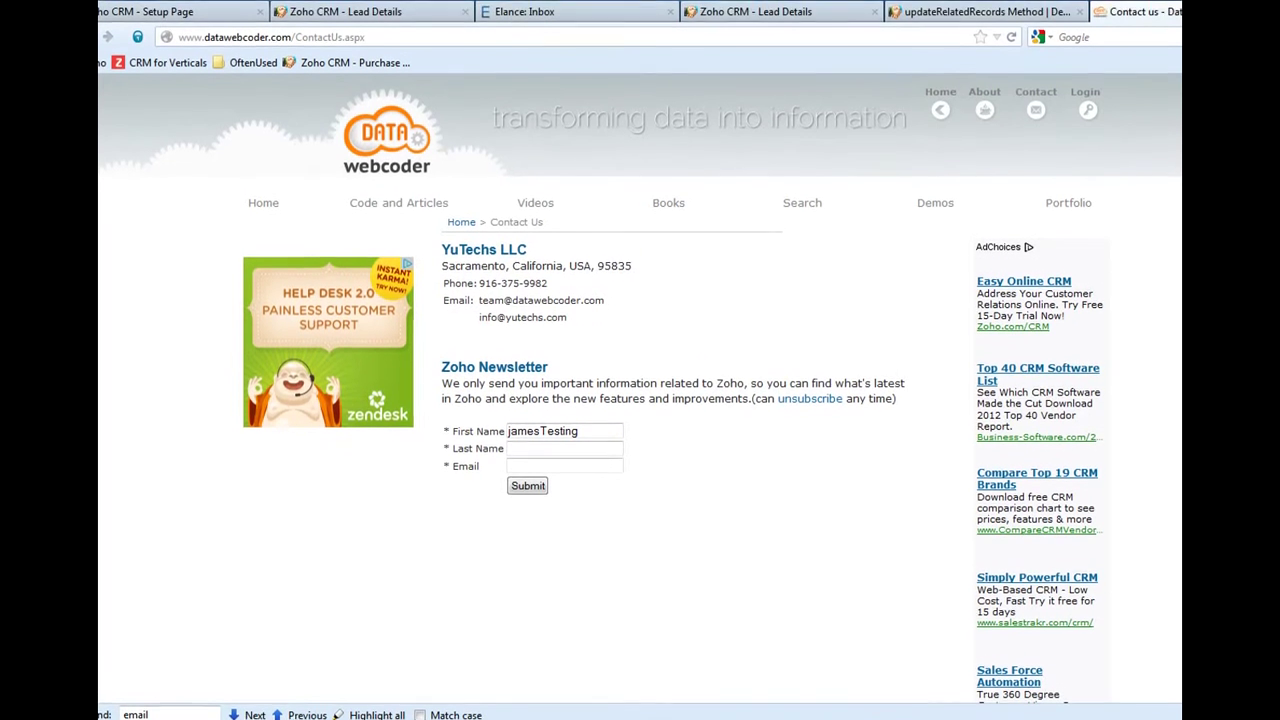
Open the newest abc school test lead from the Leads list.
{"action": "left_click", "coordinate": [413, 13]}
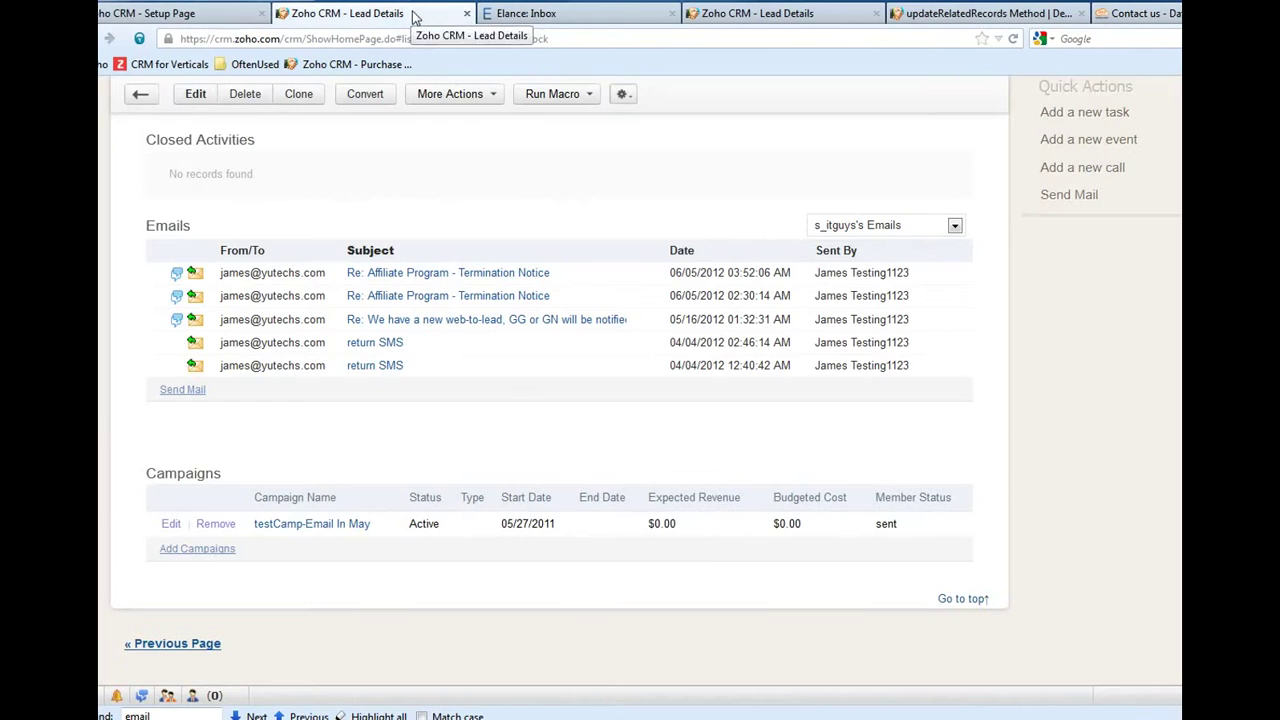
{"action": "scroll", "coordinate": [545, 157], "scroll_direction": "up", "scroll_amount": 6}
{"action": "scroll", "coordinate": [545, 157], "scroll_direction": "up", "scroll_amount": 8}
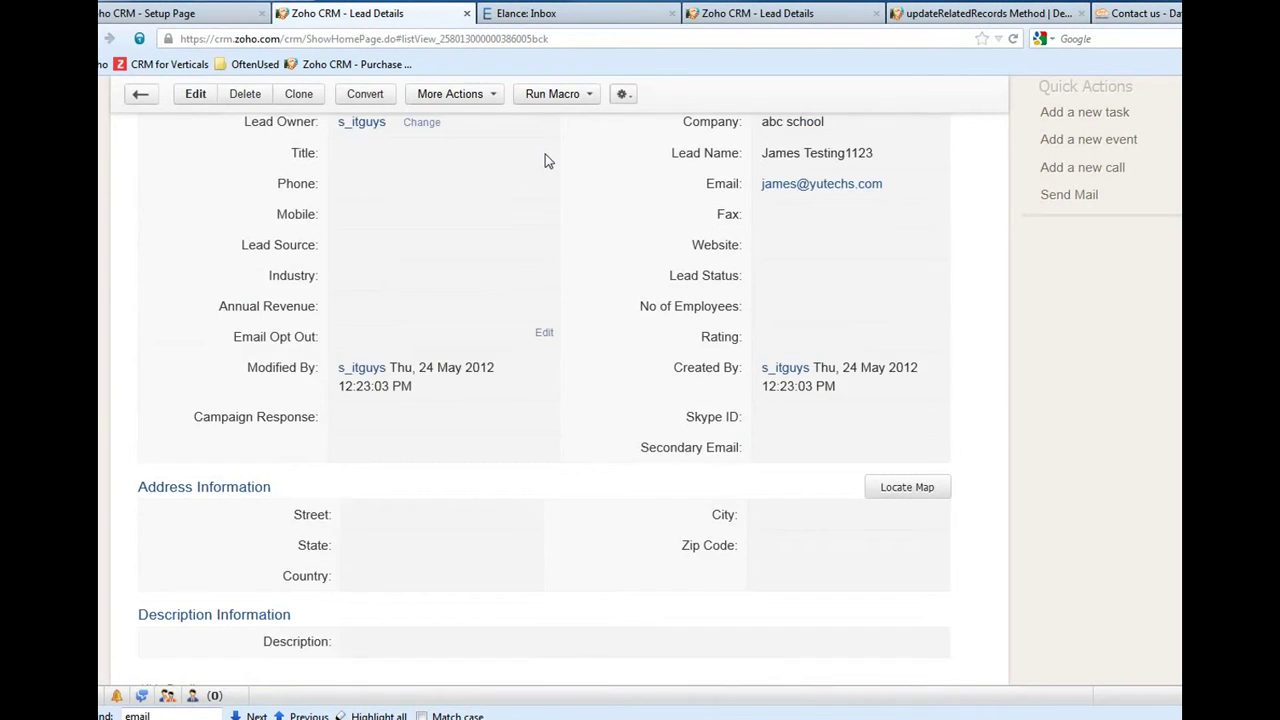
{"action": "left_click", "coordinate": [245, 91]}
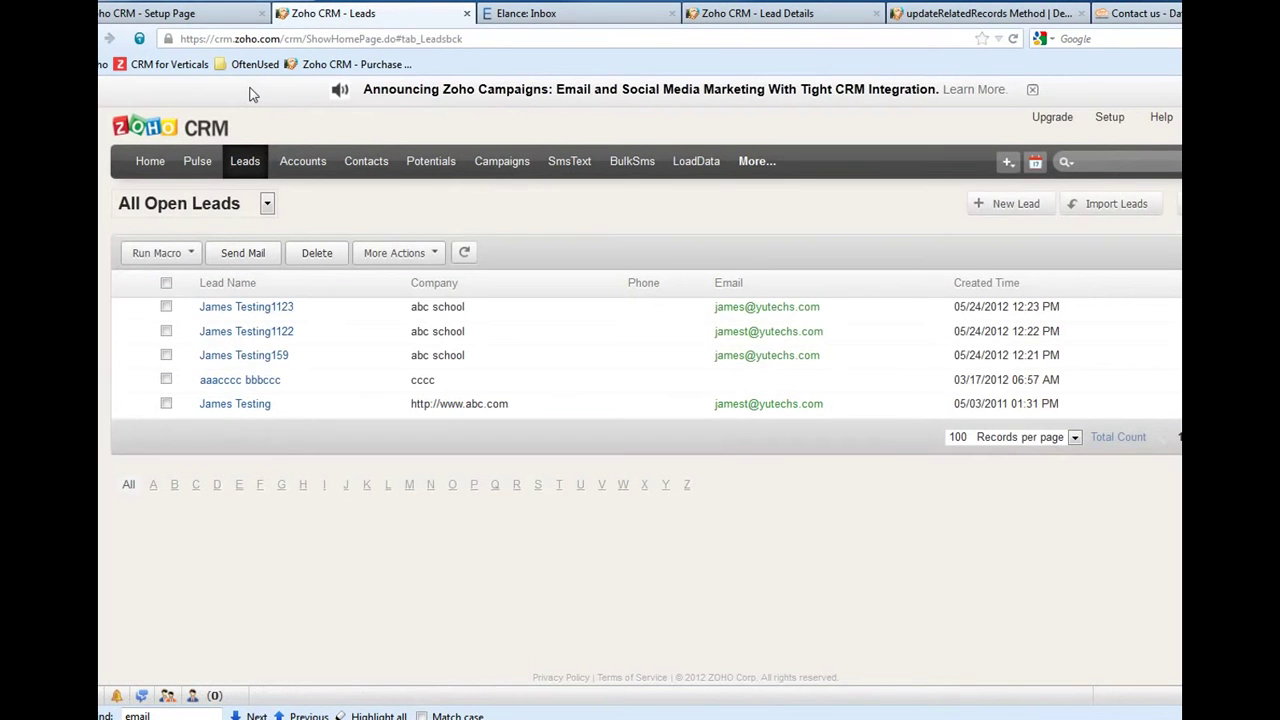
{"action": "left_click", "coordinate": [267, 339]}
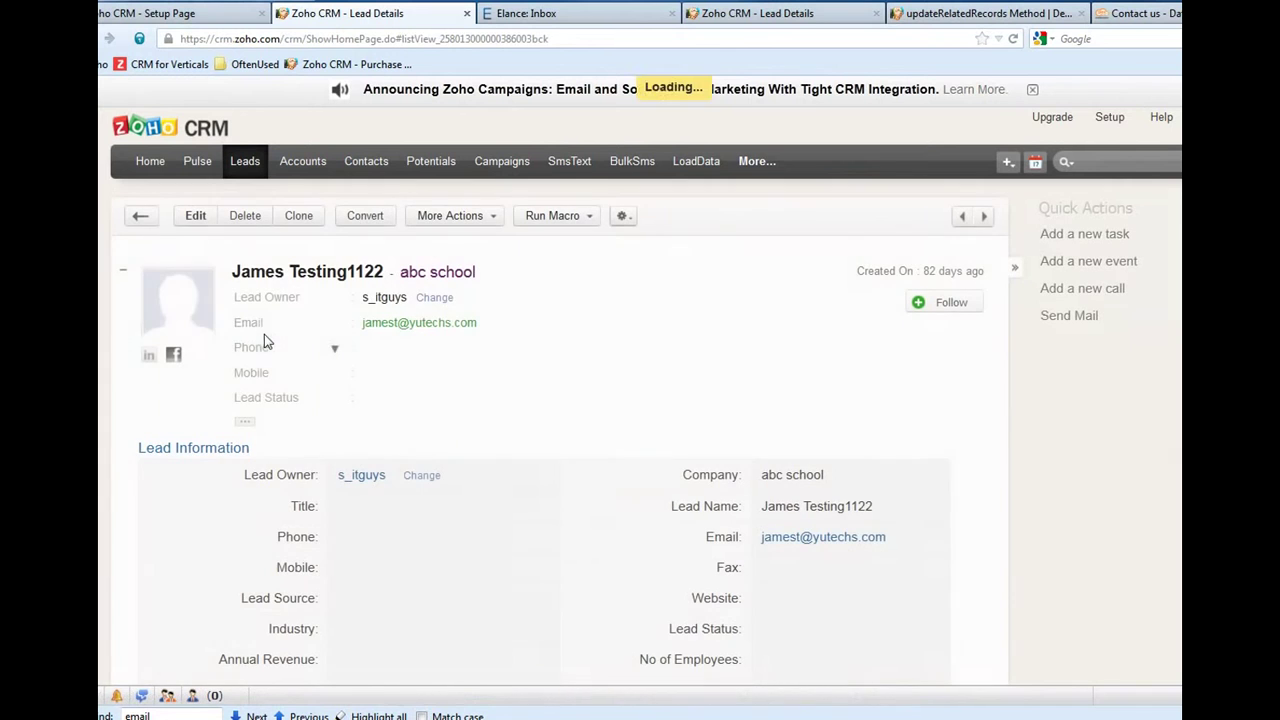
{"action": "left_click", "coordinate": [256, 176]}
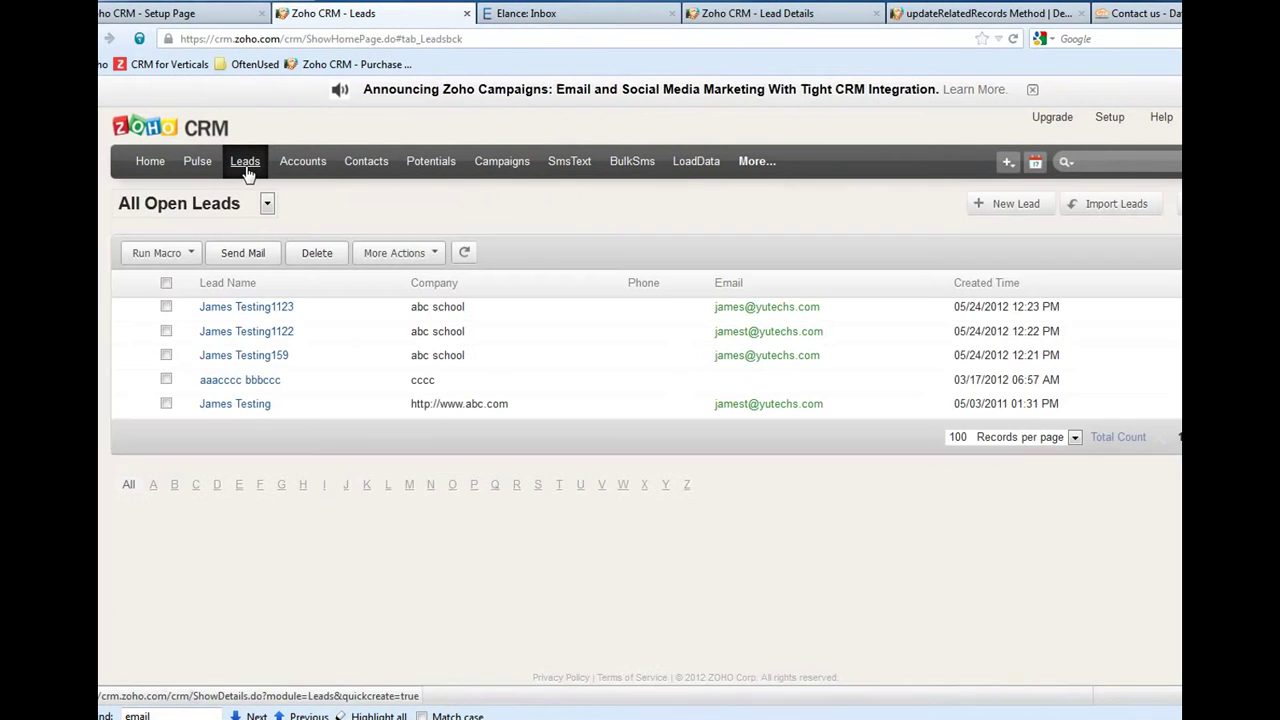
{"action": "left_click", "coordinate": [250, 303]}
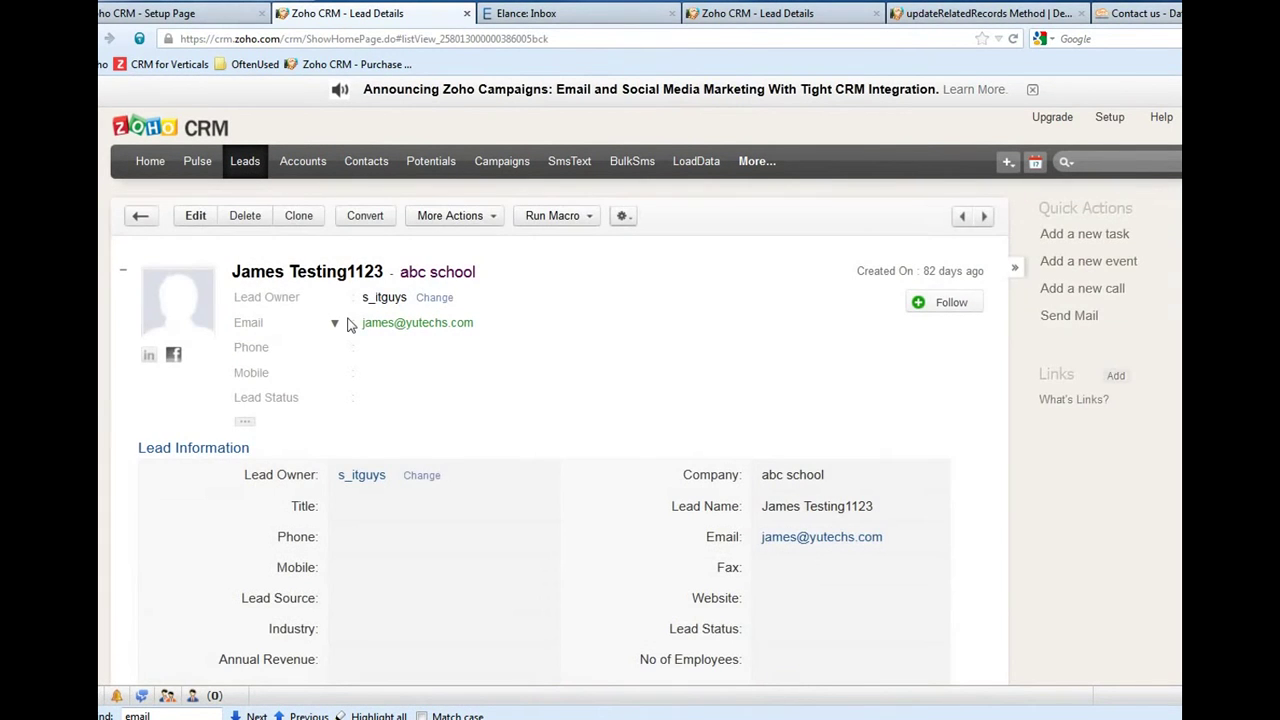
Scroll to the lead's Campaigns section and confirm it has no campaigns linked.
{"action": "scroll", "coordinate": [349, 323], "scroll_direction": "down", "scroll_amount": 2}
{"action": "scroll", "coordinate": [318, 276], "scroll_direction": "down", "scroll_amount": 15}
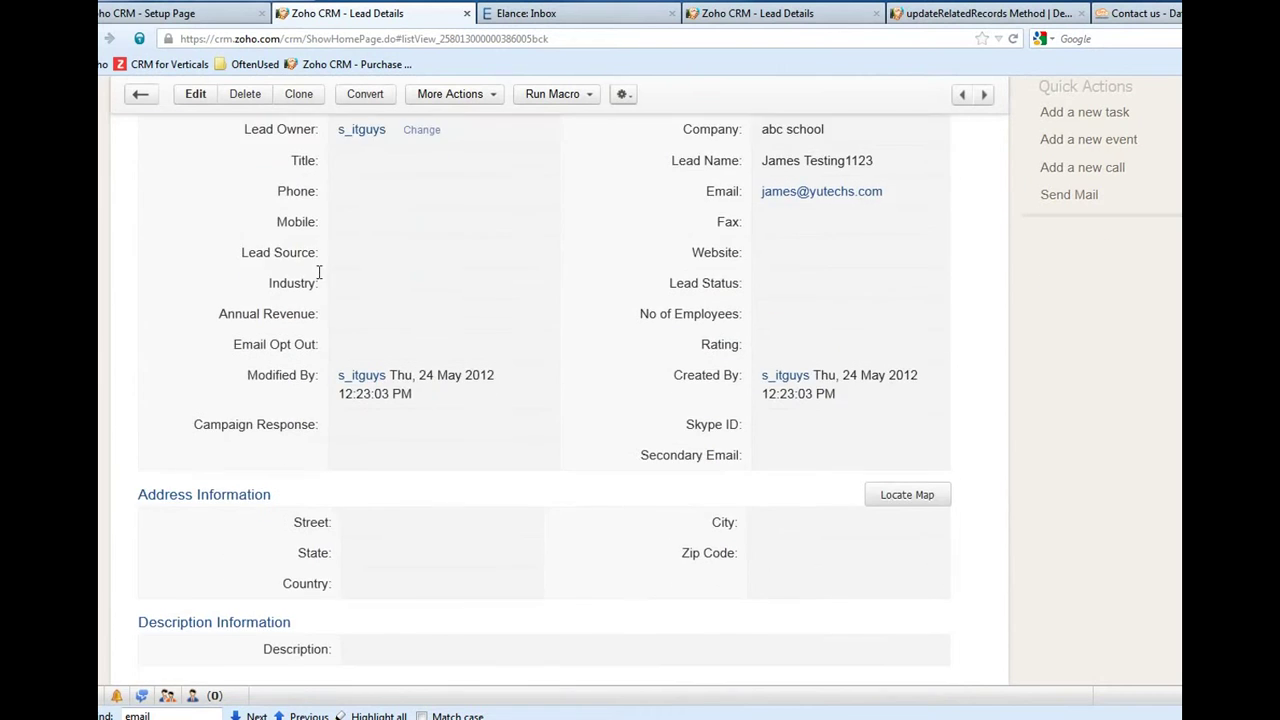
{"action": "scroll", "coordinate": [318, 285], "scroll_direction": "down", "scroll_amount": 5}
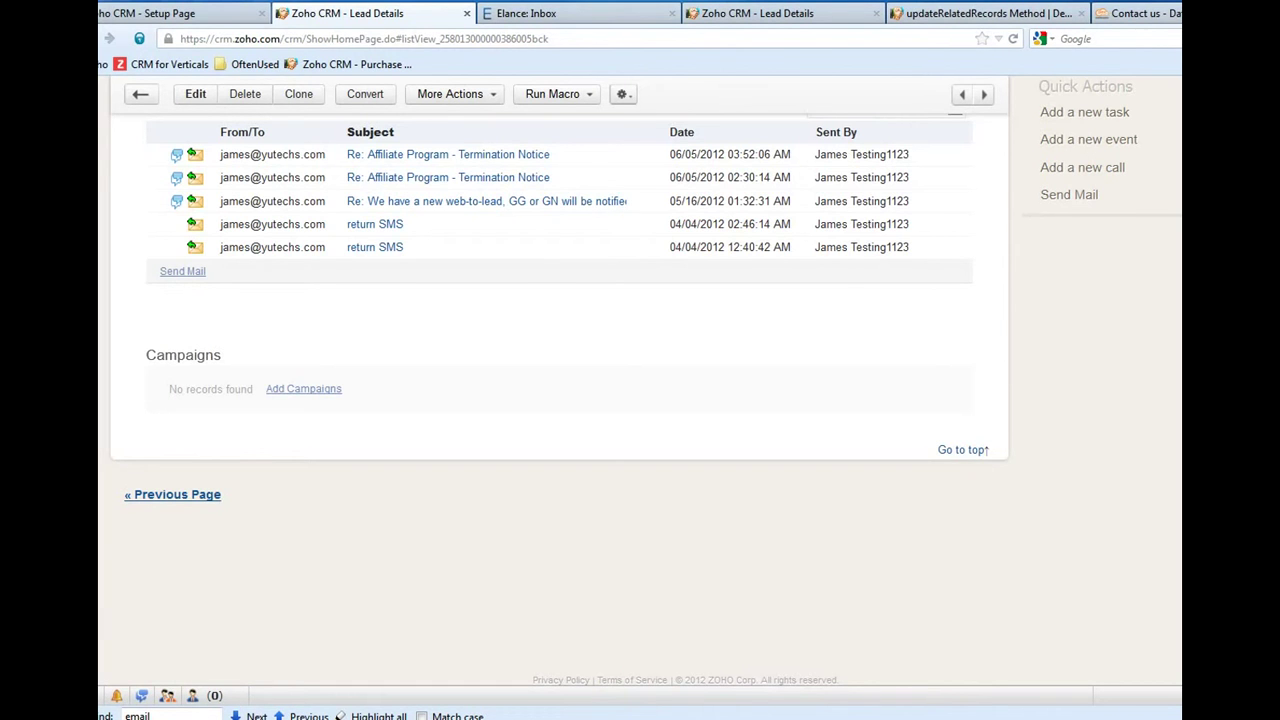
{"action": "scroll", "coordinate": [1018, 162], "scroll_direction": "up", "scroll_amount": 15}
Read the updateRelatedRecords method documentation, then go back to the Edit Webhook page.
{"action": "left_click", "coordinate": [968, 14]}
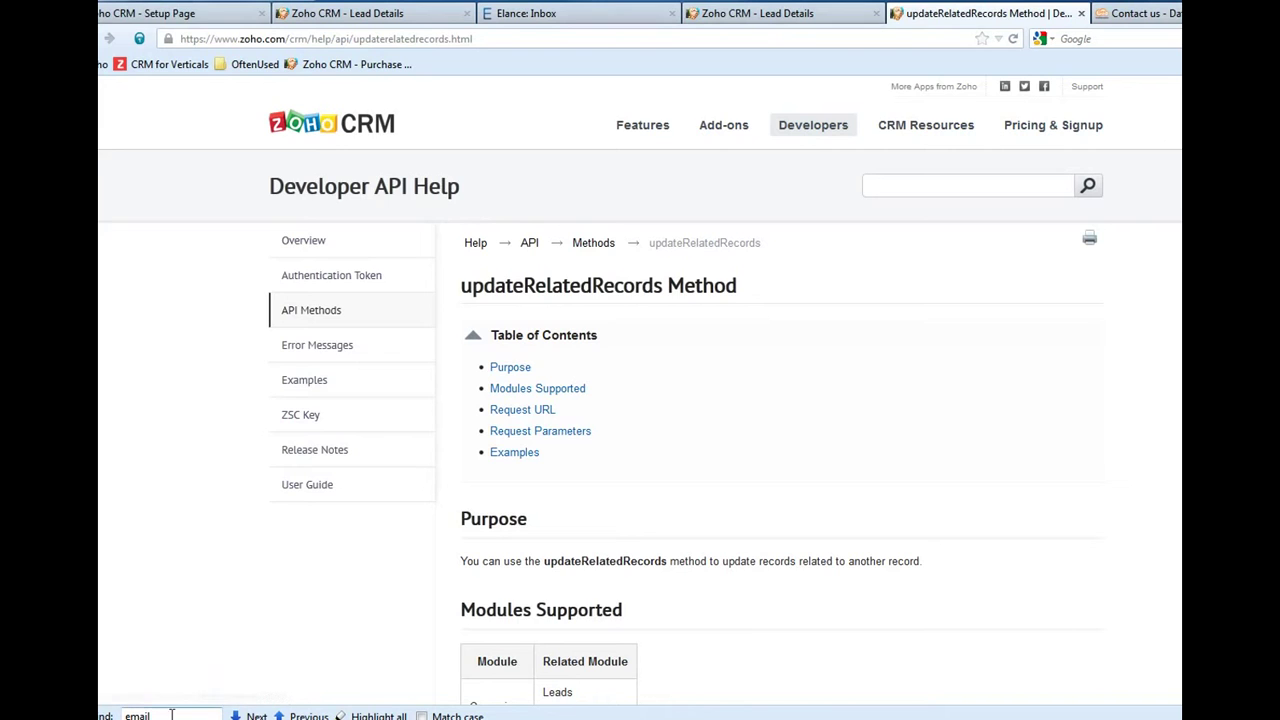
{"action": "key", "text": "ctrl+1"}
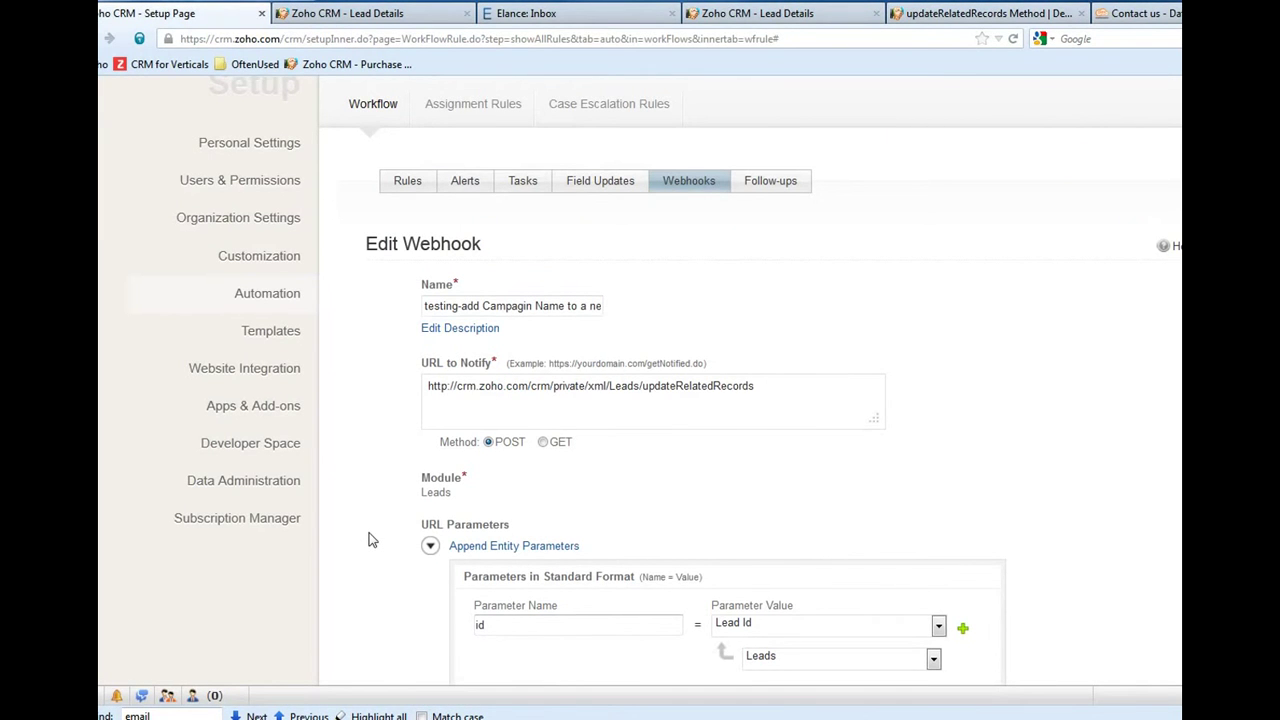
Inspect the webhook's Preview URL, including the part before the XML data placeholder.
{"action": "scroll", "coordinate": [369, 540], "scroll_direction": "down", "scroll_amount": 5}
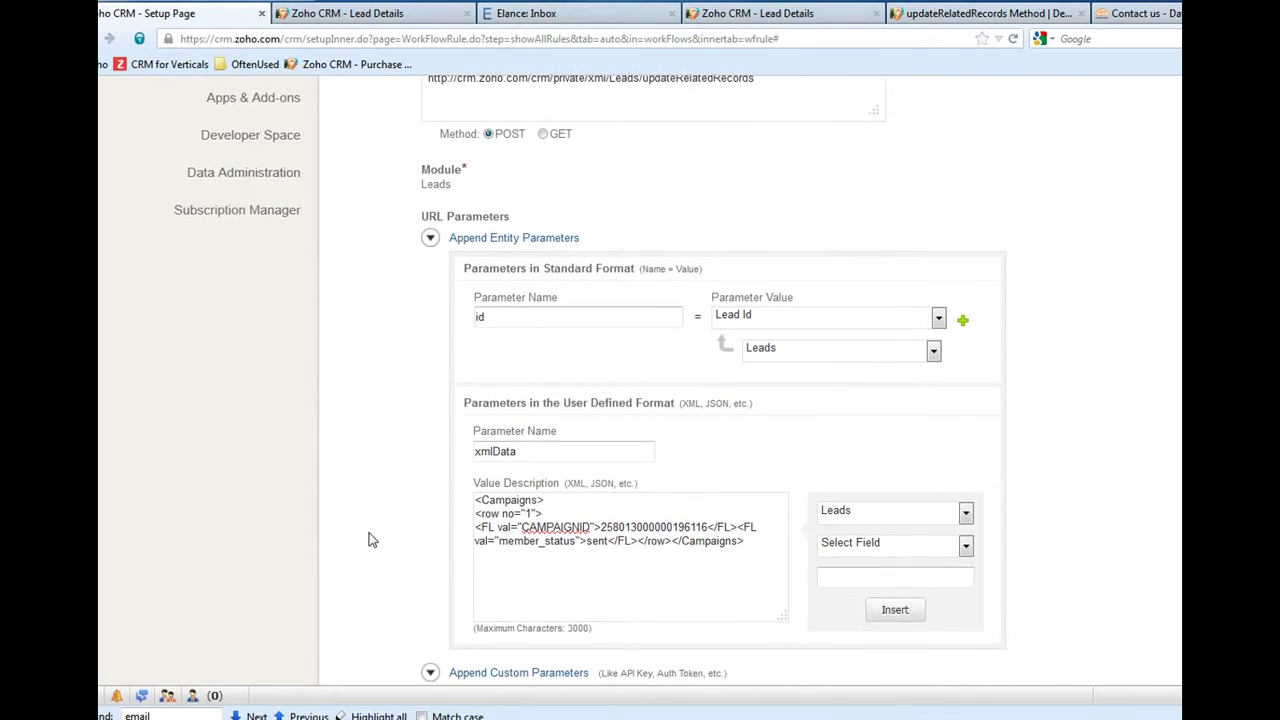
{"action": "scroll", "coordinate": [369, 540], "scroll_direction": "down", "scroll_amount": 3}
{"action": "scroll", "coordinate": [369, 540], "scroll_direction": "down", "scroll_amount": 4}
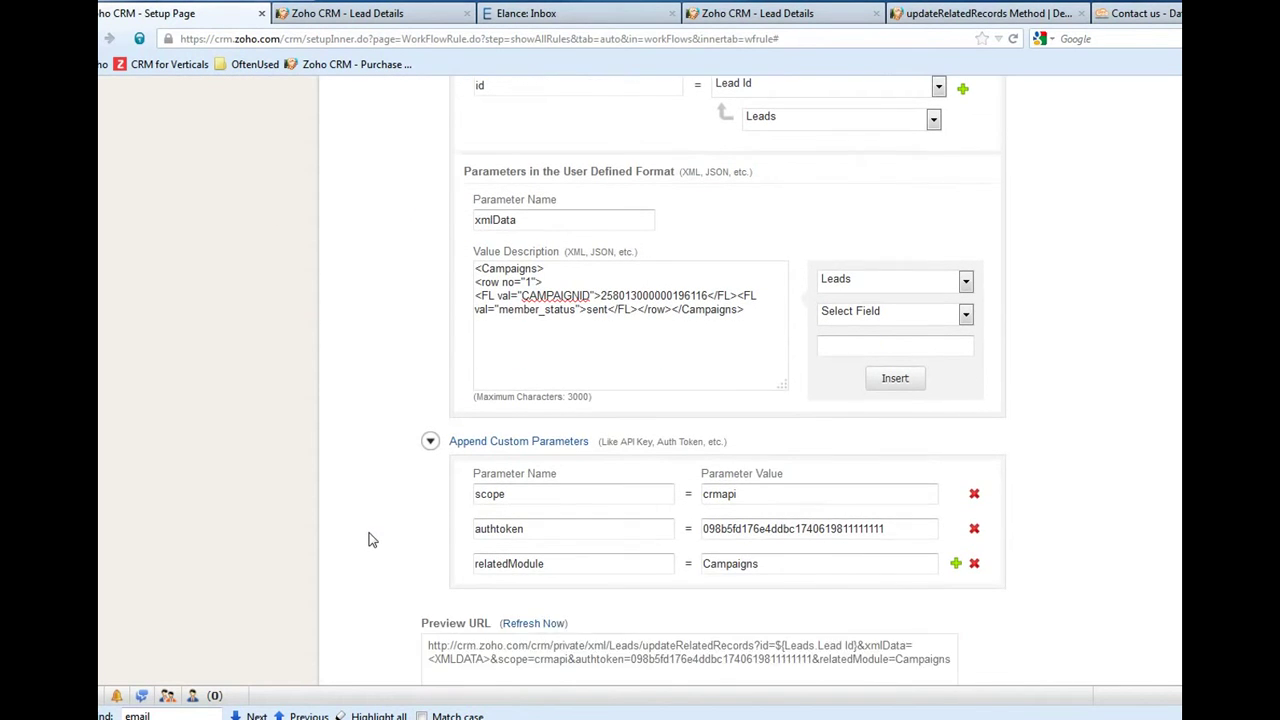
{"action": "scroll", "coordinate": [369, 540], "scroll_direction": "down", "scroll_amount": 1}
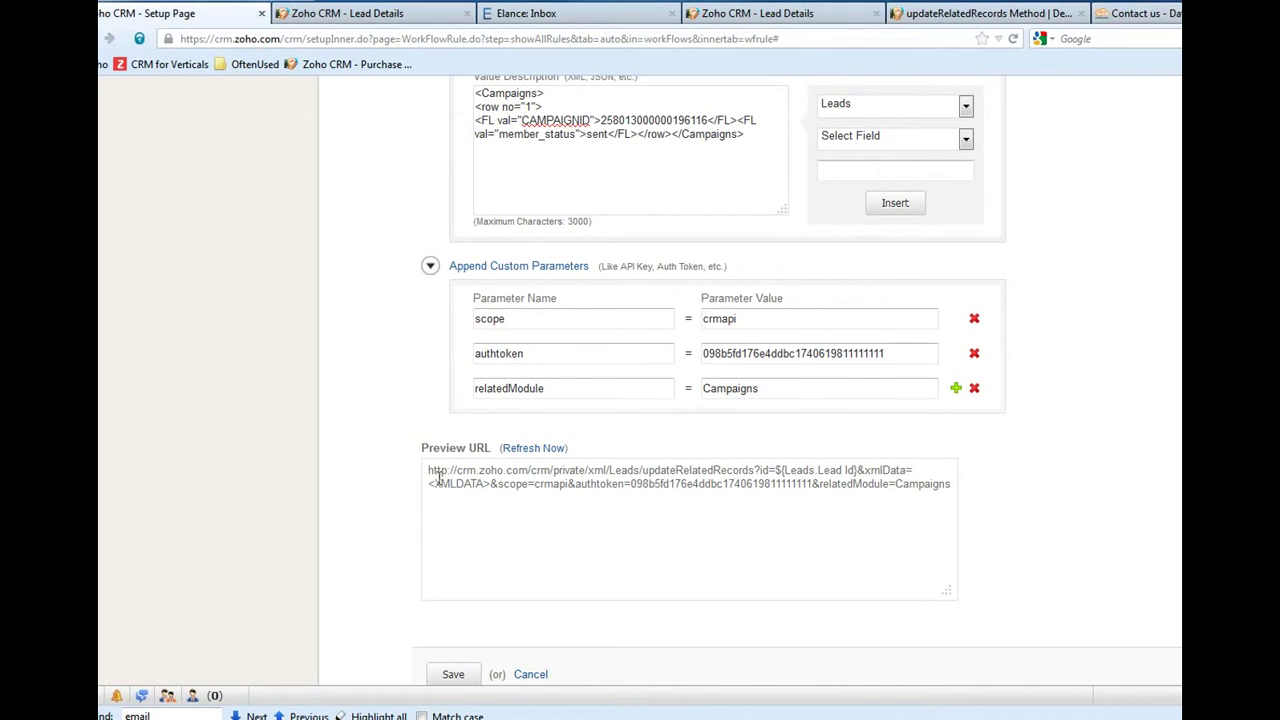
{"action": "left_click_drag", "start_coordinate": [430, 475], "coordinate": [954, 489]}
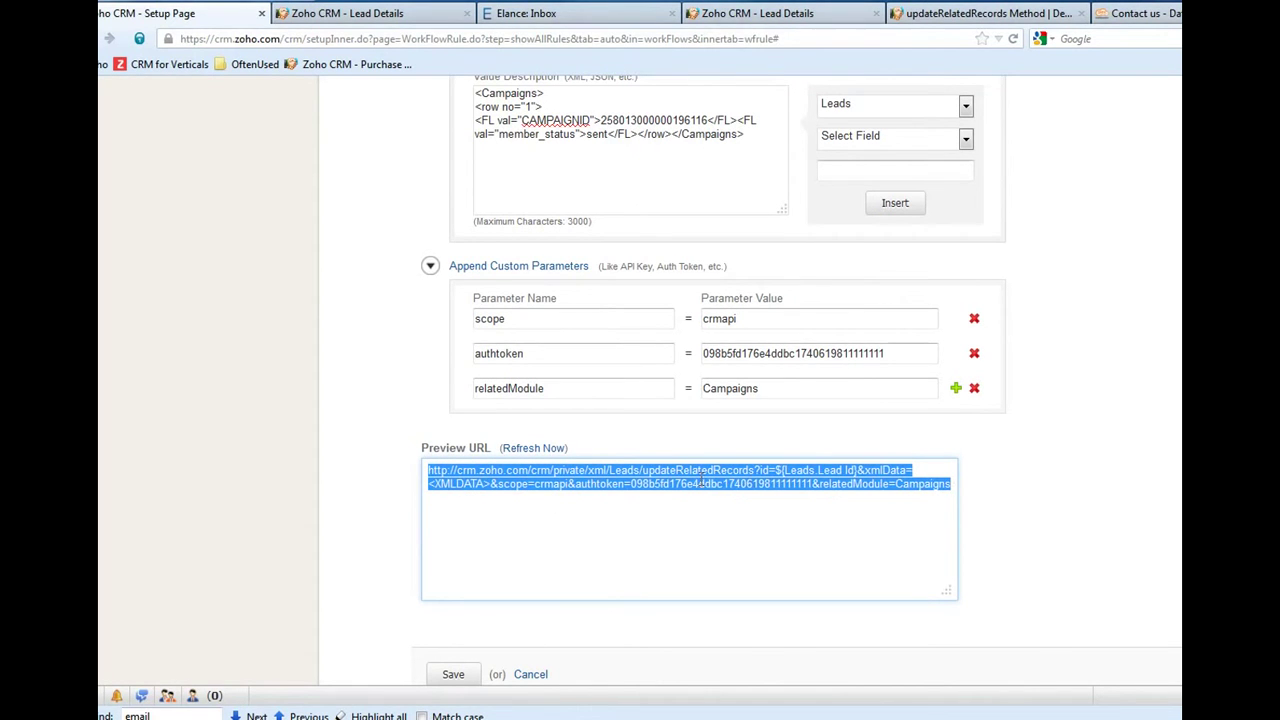
{"action": "left_click", "coordinate": [515, 474]}
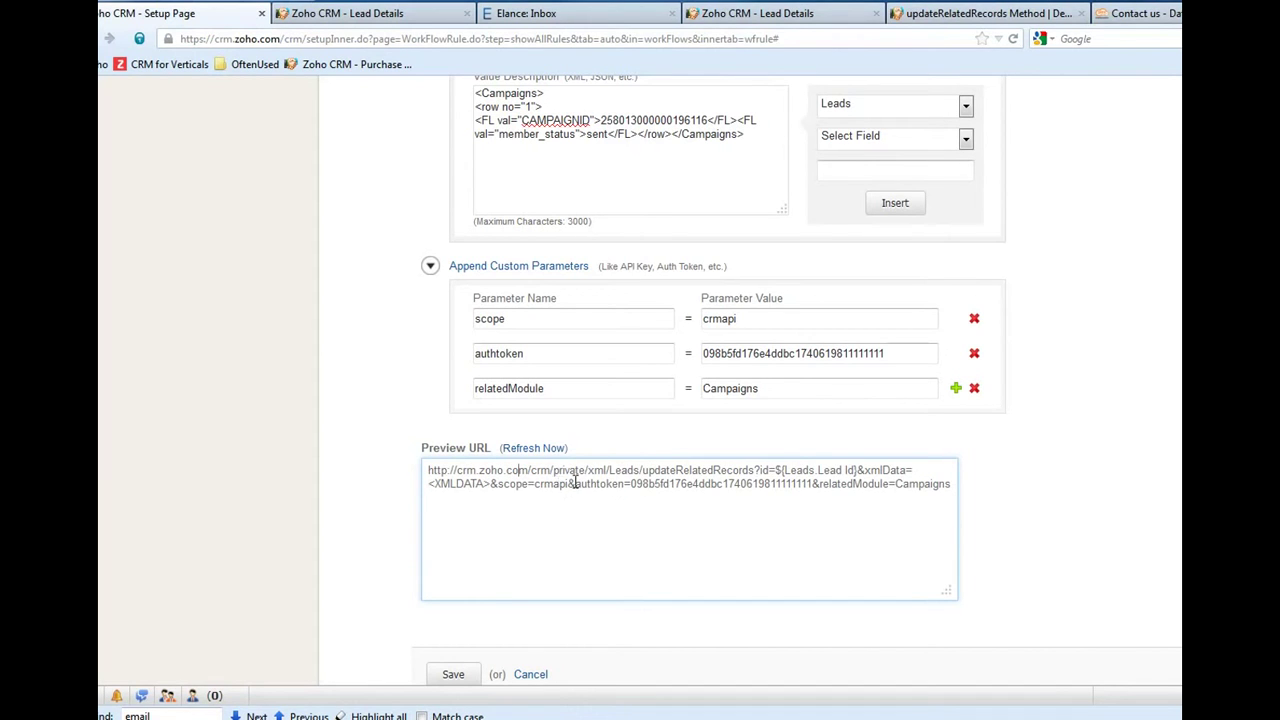
{"action": "scroll", "coordinate": [571, 486], "scroll_direction": "up", "scroll_amount": 5}
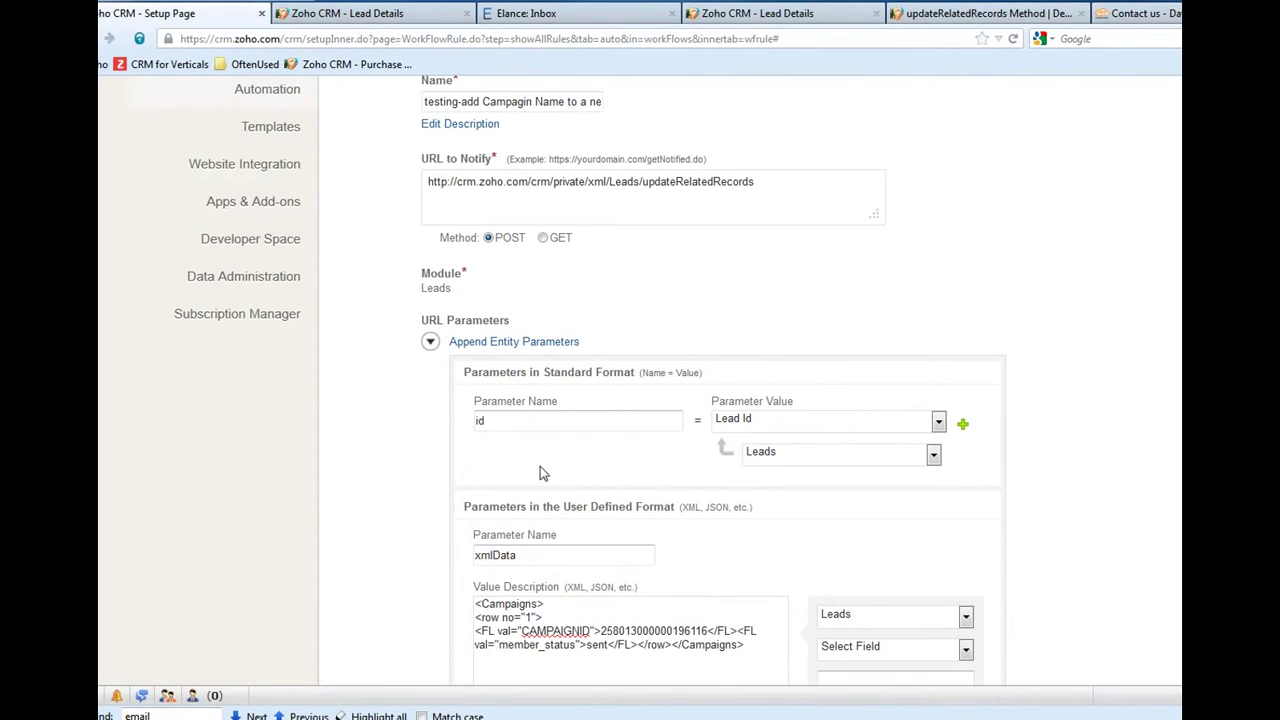
{"action": "scroll", "coordinate": [540, 466], "scroll_direction": "down", "scroll_amount": 5}
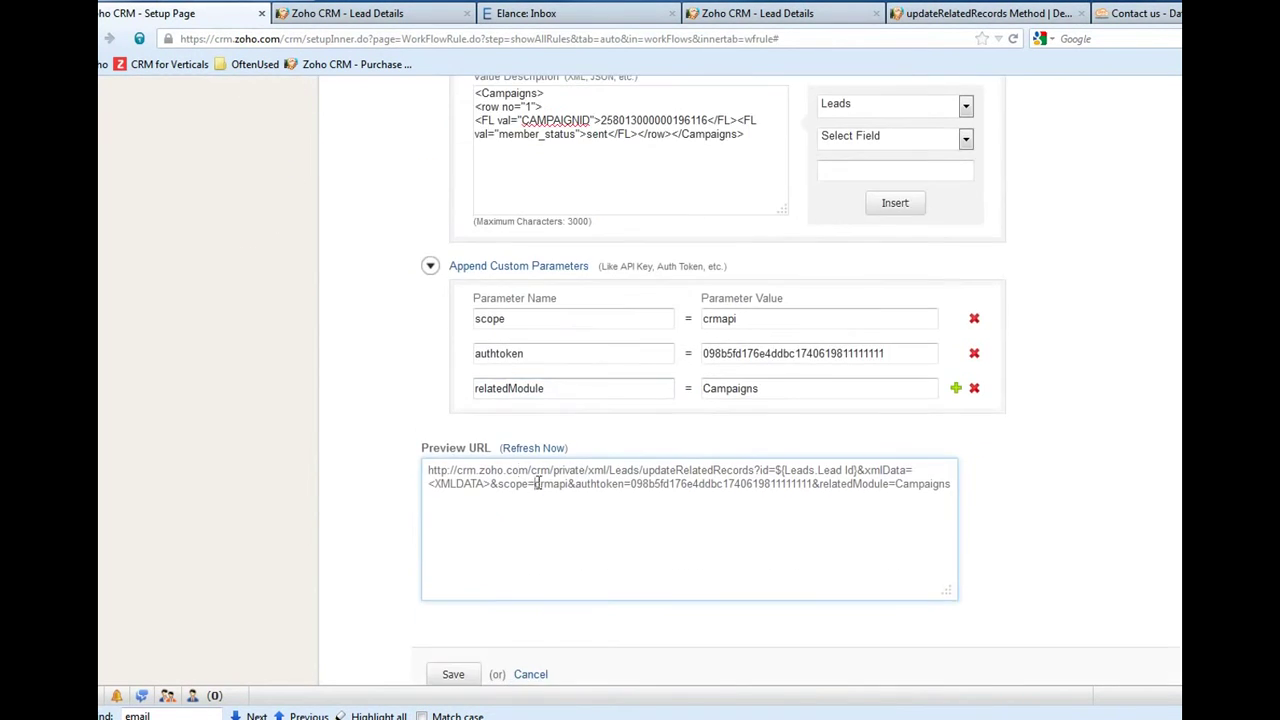
{"action": "left_click_drag", "start_coordinate": [429, 470], "coordinate": [471, 484]}
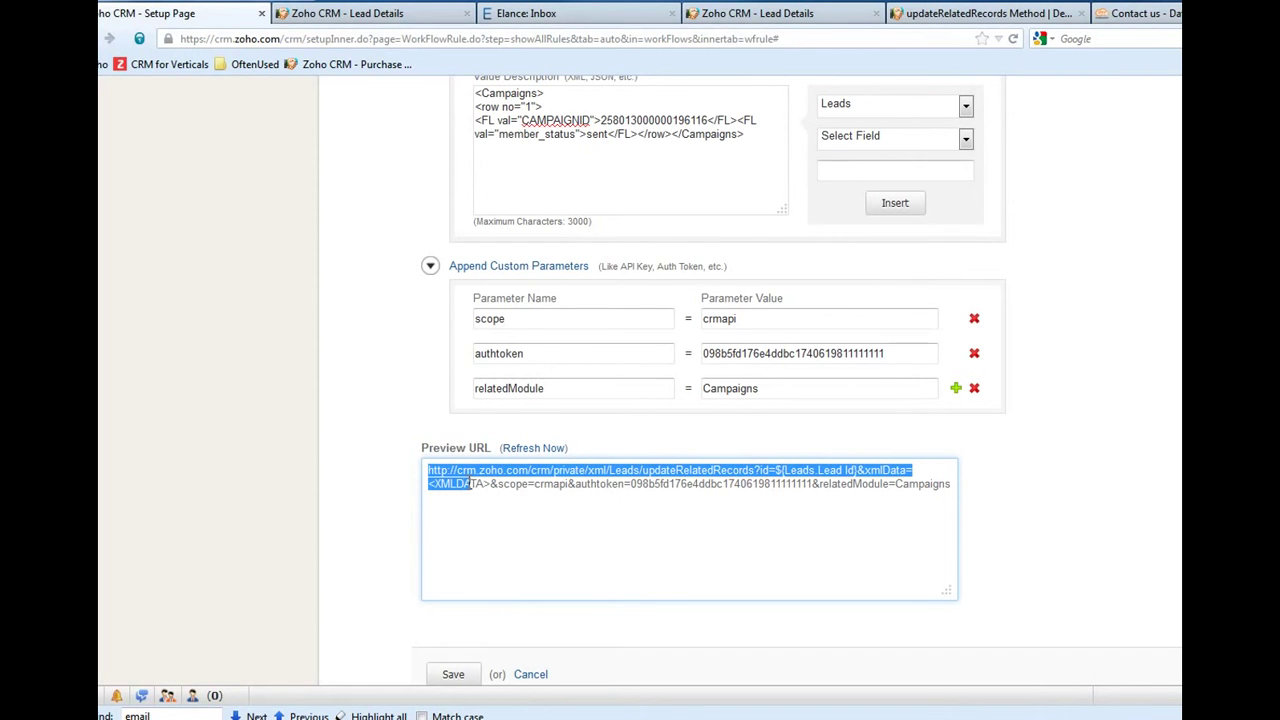
{"action": "left_click", "coordinate": [521, 484]}
Check the updateRelatedRecords method name in the URL to Notify field.
{"action": "scroll", "coordinate": [355, 438], "scroll_direction": "up", "scroll_amount": 4}
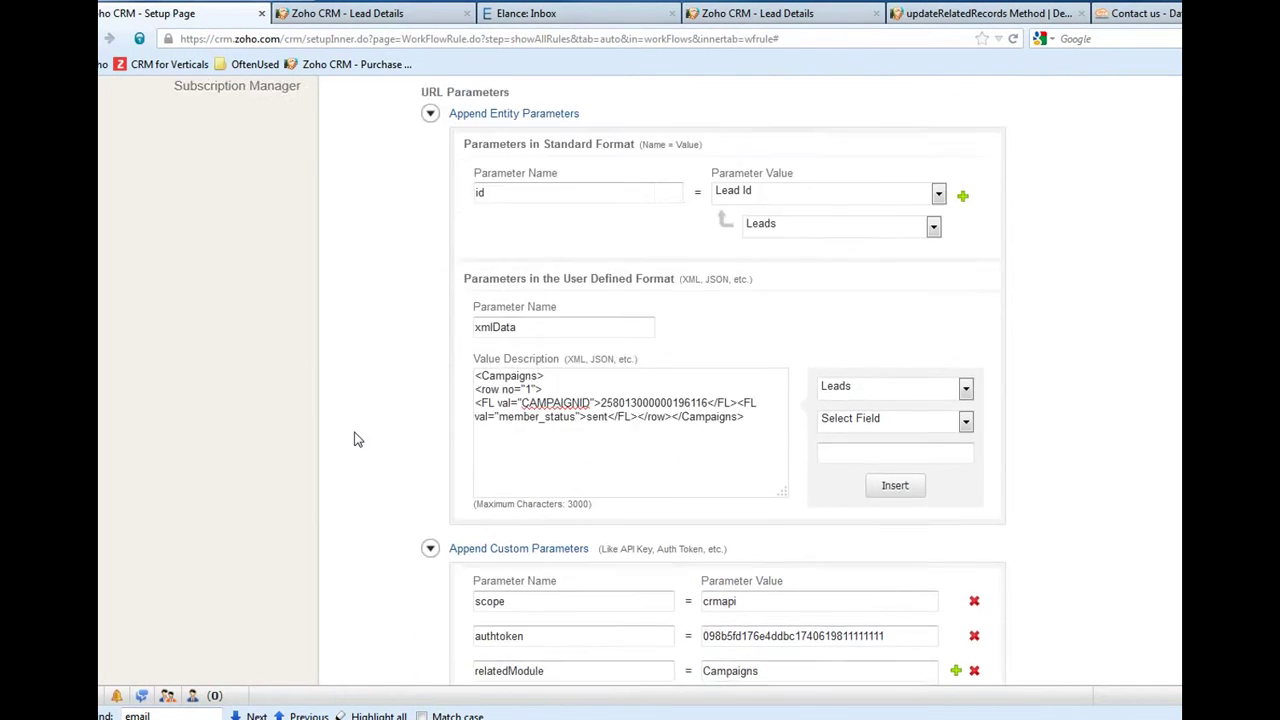
{"action": "scroll", "coordinate": [360, 430], "scroll_direction": "up", "scroll_amount": 3}
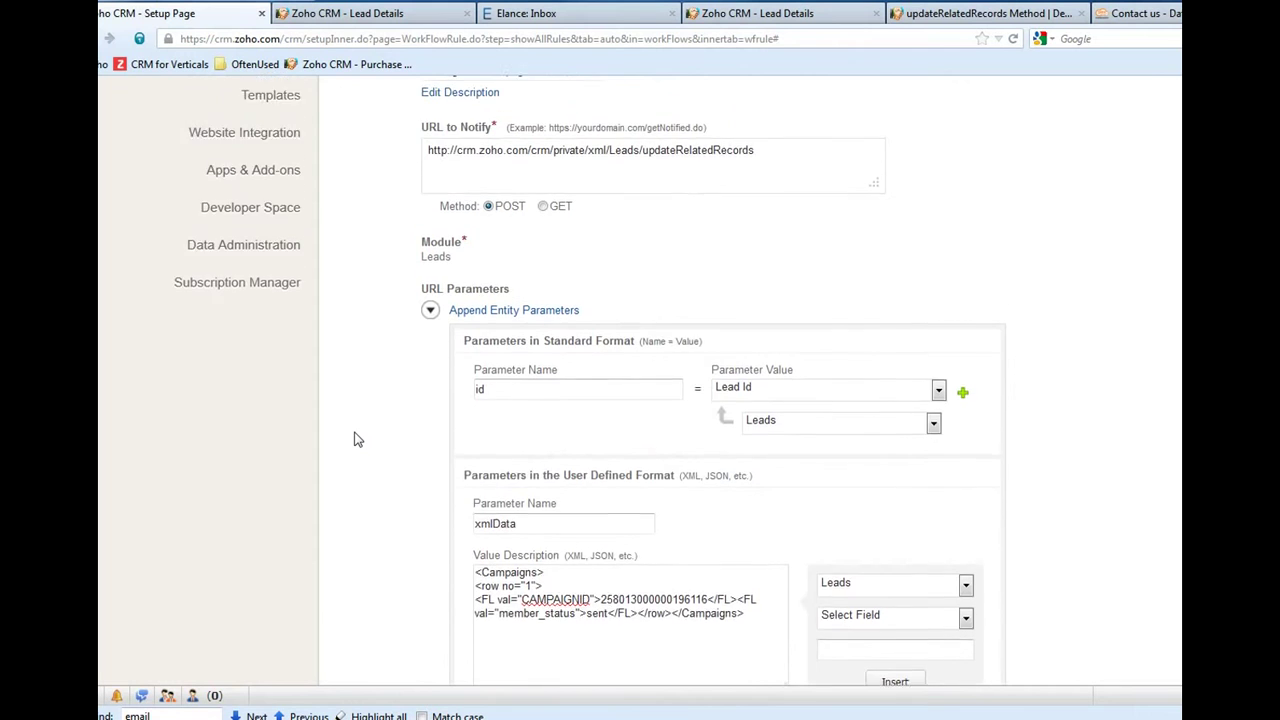
{"action": "left_click", "coordinate": [484, 236]}
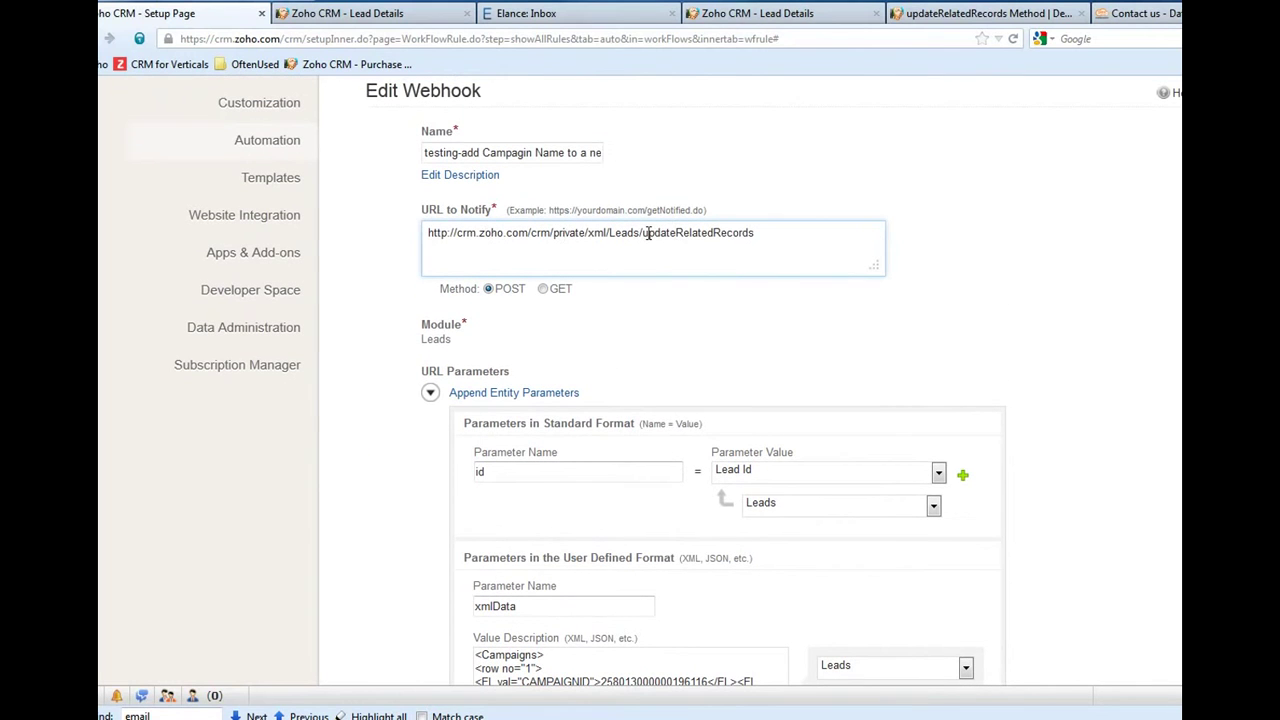
{"action": "left_click_drag", "start_coordinate": [643, 233], "coordinate": [762, 234]}
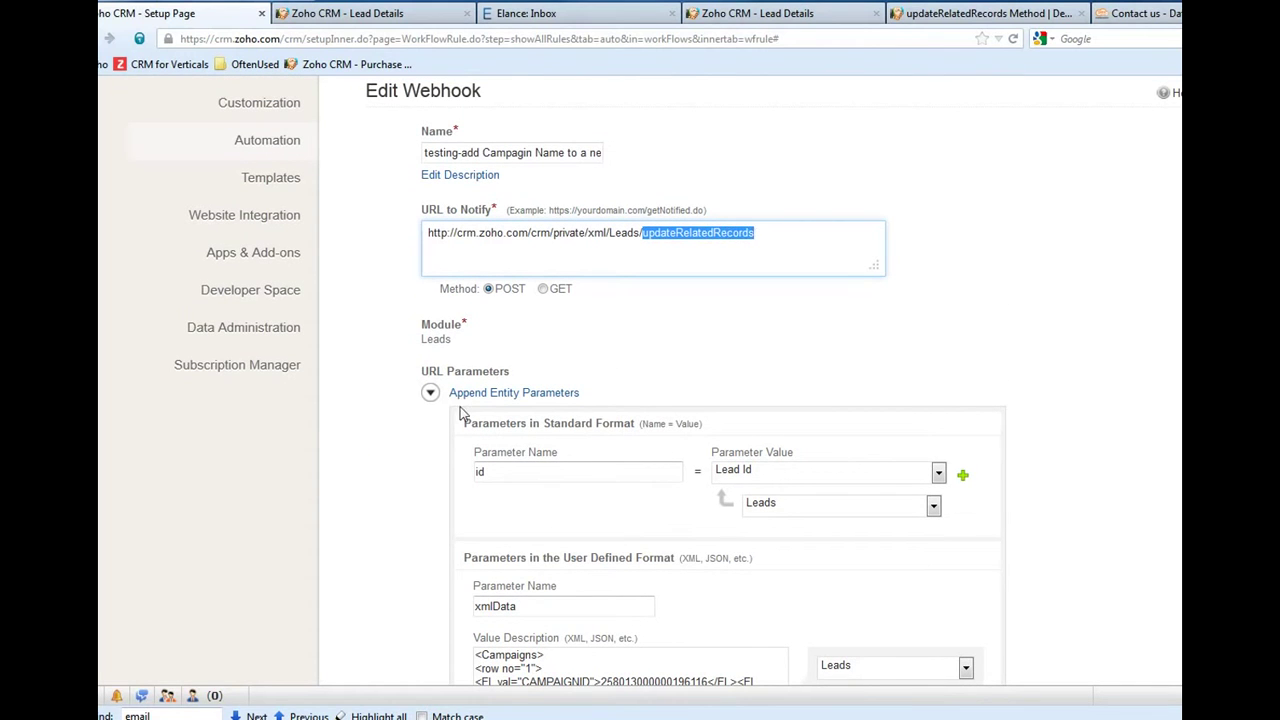
Pick out the campaign ID inside the Campaigns xmlData value.
{"action": "scroll", "coordinate": [420, 422], "scroll_direction": "down", "scroll_amount": 3}
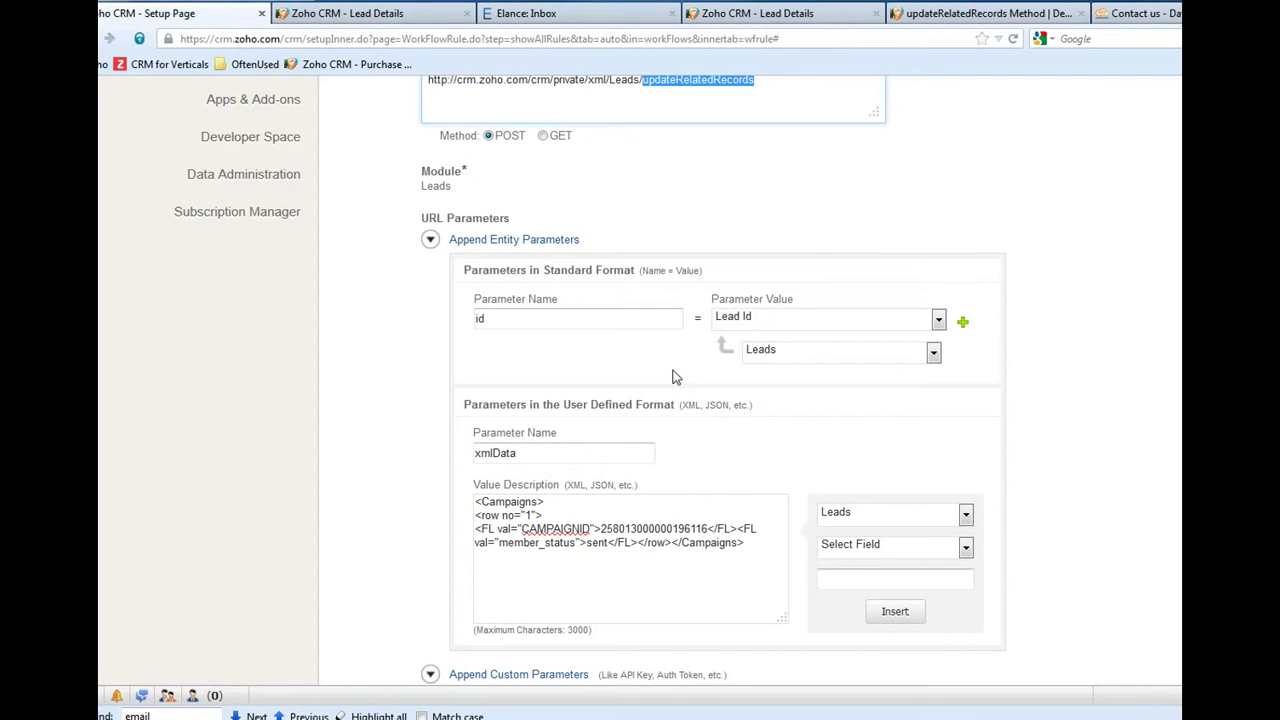
{"action": "scroll", "coordinate": [673, 377], "scroll_direction": "down", "scroll_amount": 3}
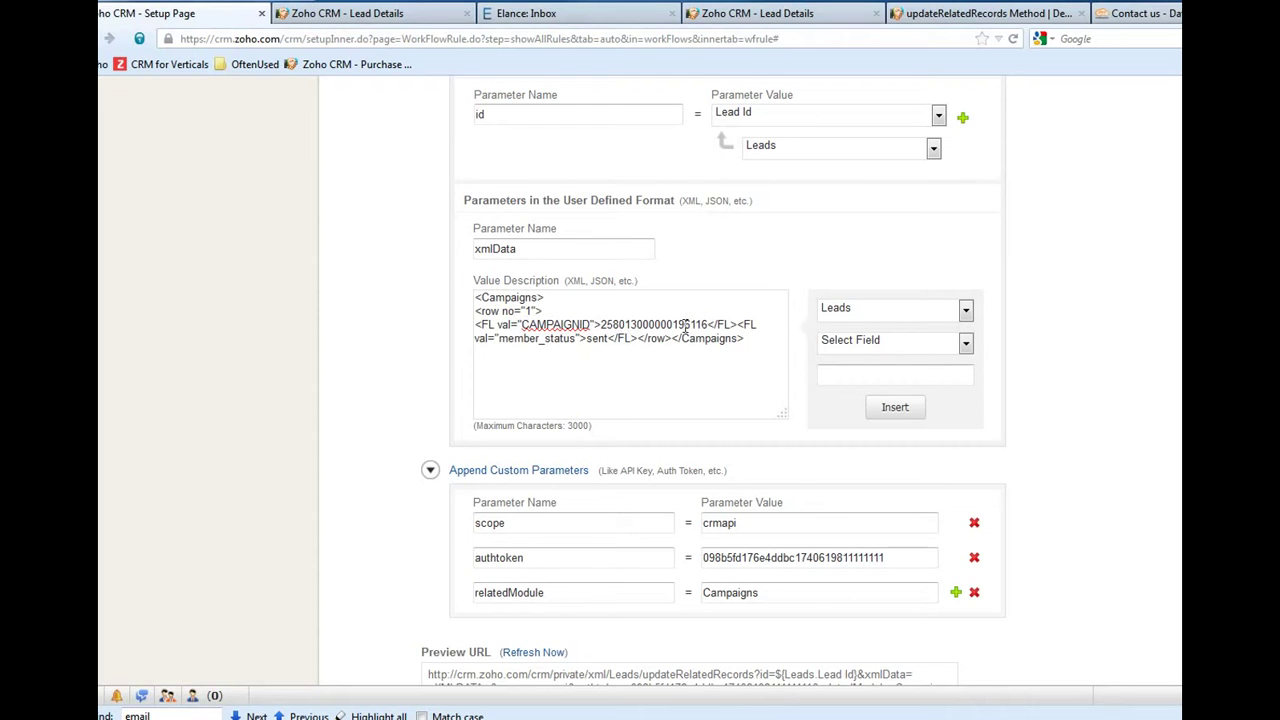
{"action": "mouse_move", "coordinate": [708, 325]}
{"action": "left_mouse_down"}
{"action": "mouse_move", "coordinate": [604, 322]}
{"action": "mouse_move", "coordinate": [712, 325]}
{"action": "left_mouse_up"}
{"action": "left_click", "coordinate": [622, 326]}
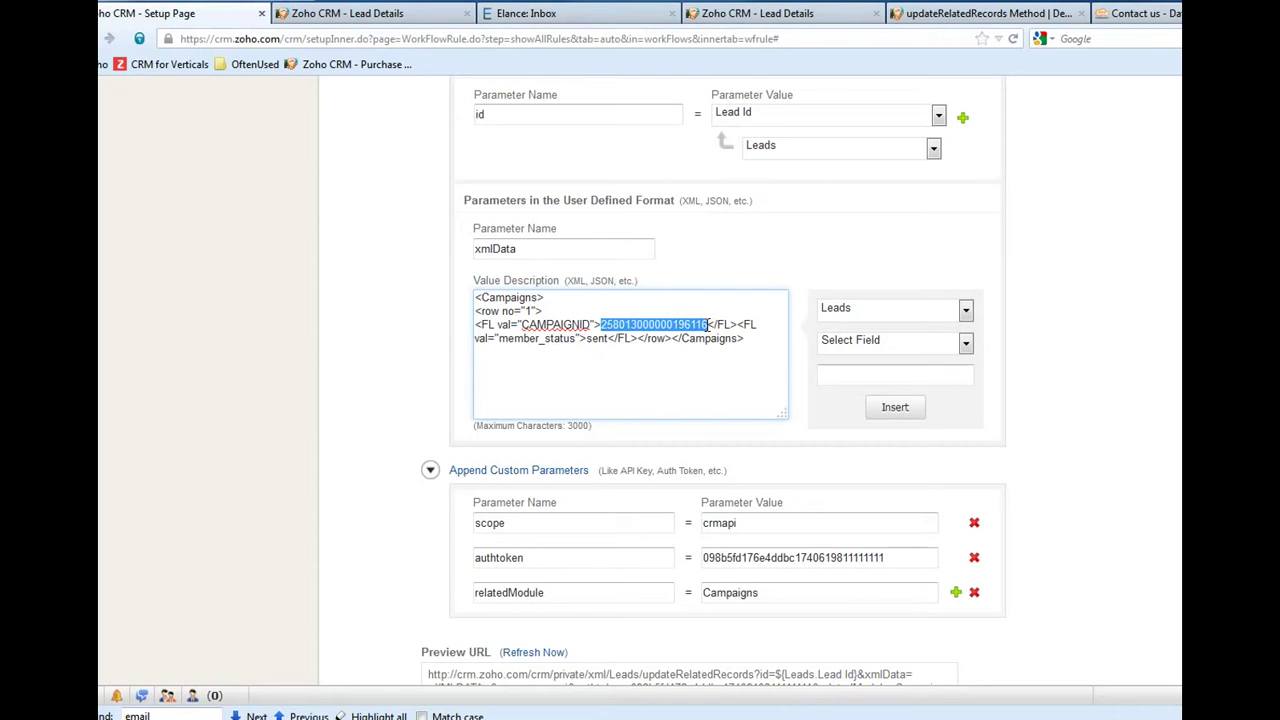
{"action": "left_click", "coordinate": [659, 322]}
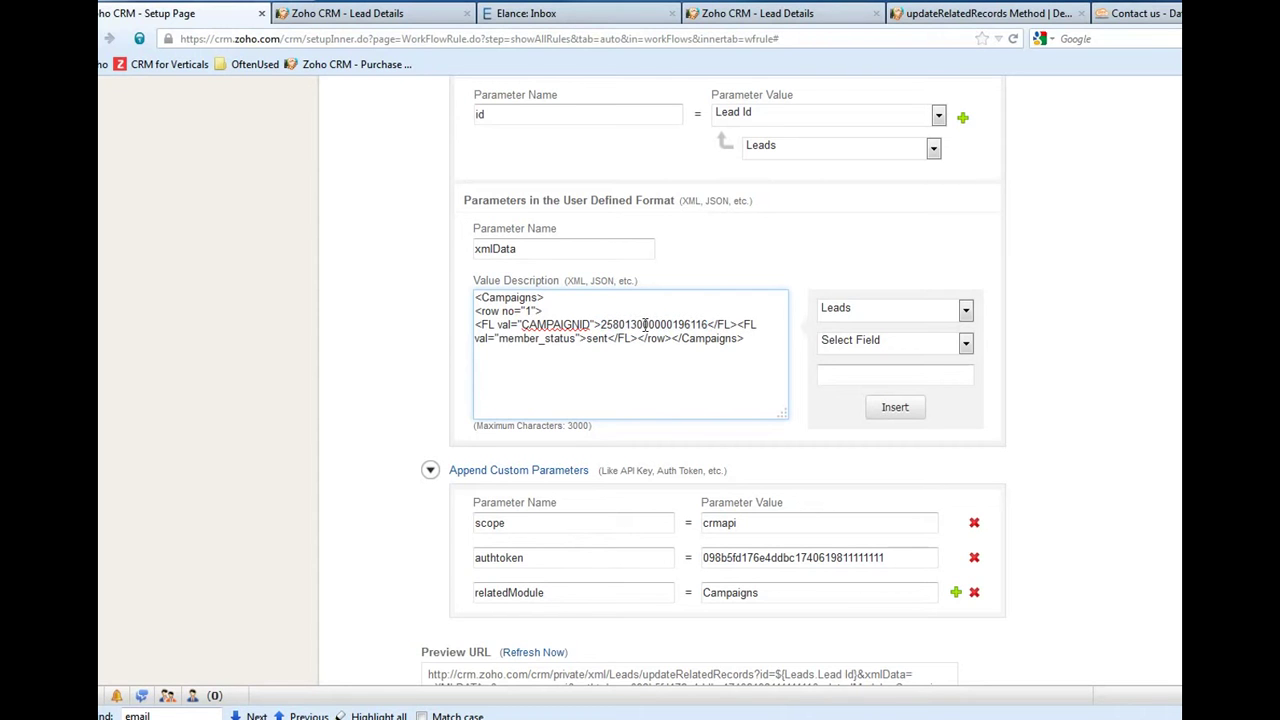
{"action": "left_click_drag", "start_coordinate": [601, 325], "coordinate": [706, 325]}
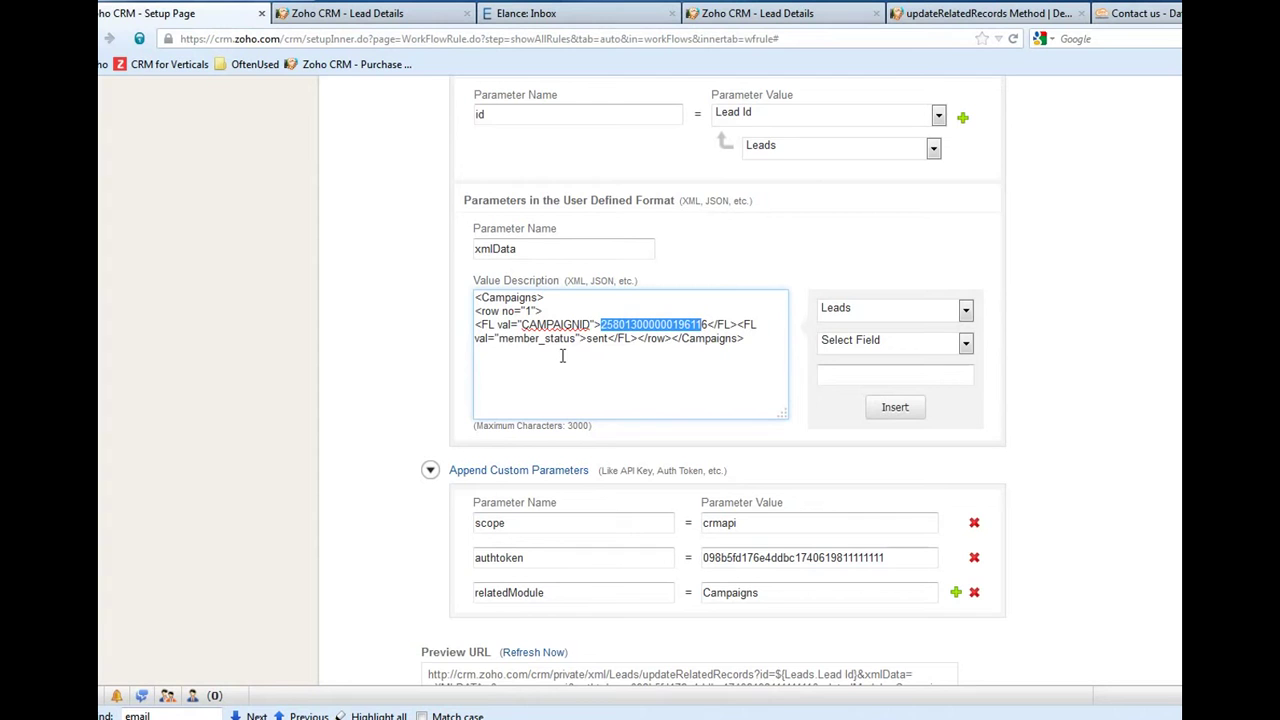
Inspect the authtoken parameter value in the webhook setup.
{"action": "scroll", "coordinate": [594, 354], "scroll_direction": "down", "scroll_amount": 2}
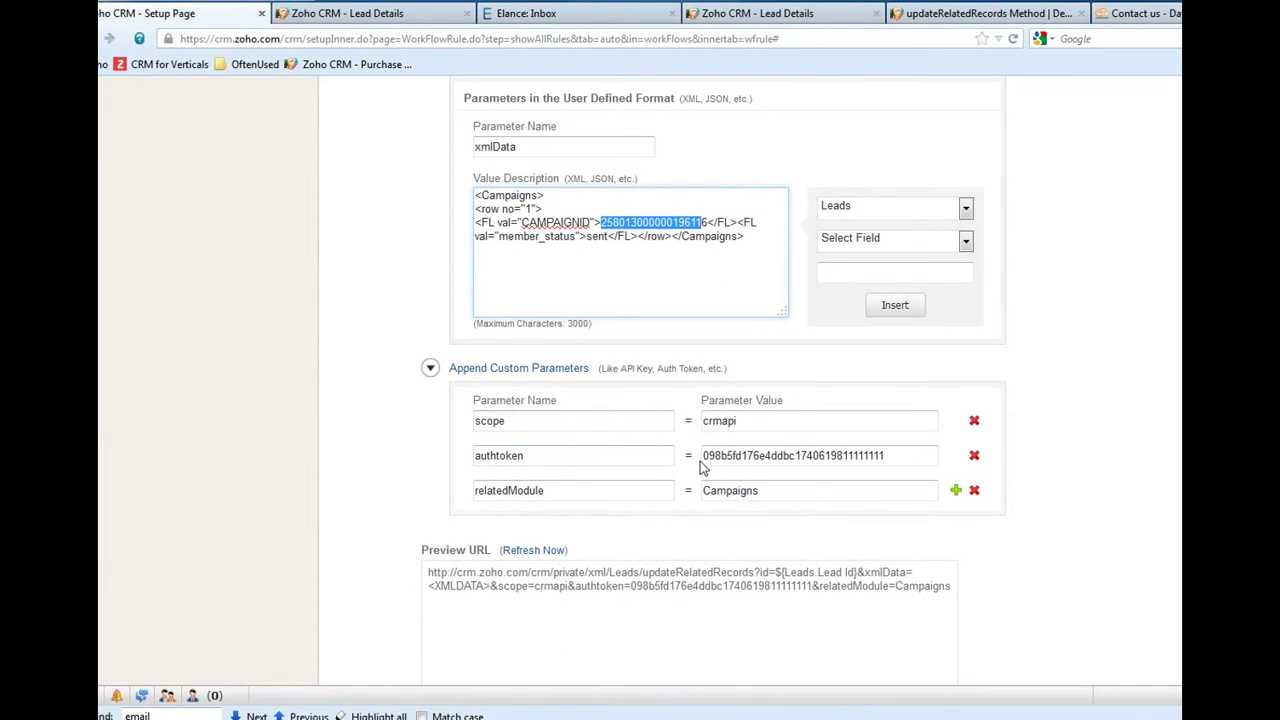
{"action": "left_click", "coordinate": [824, 455]}
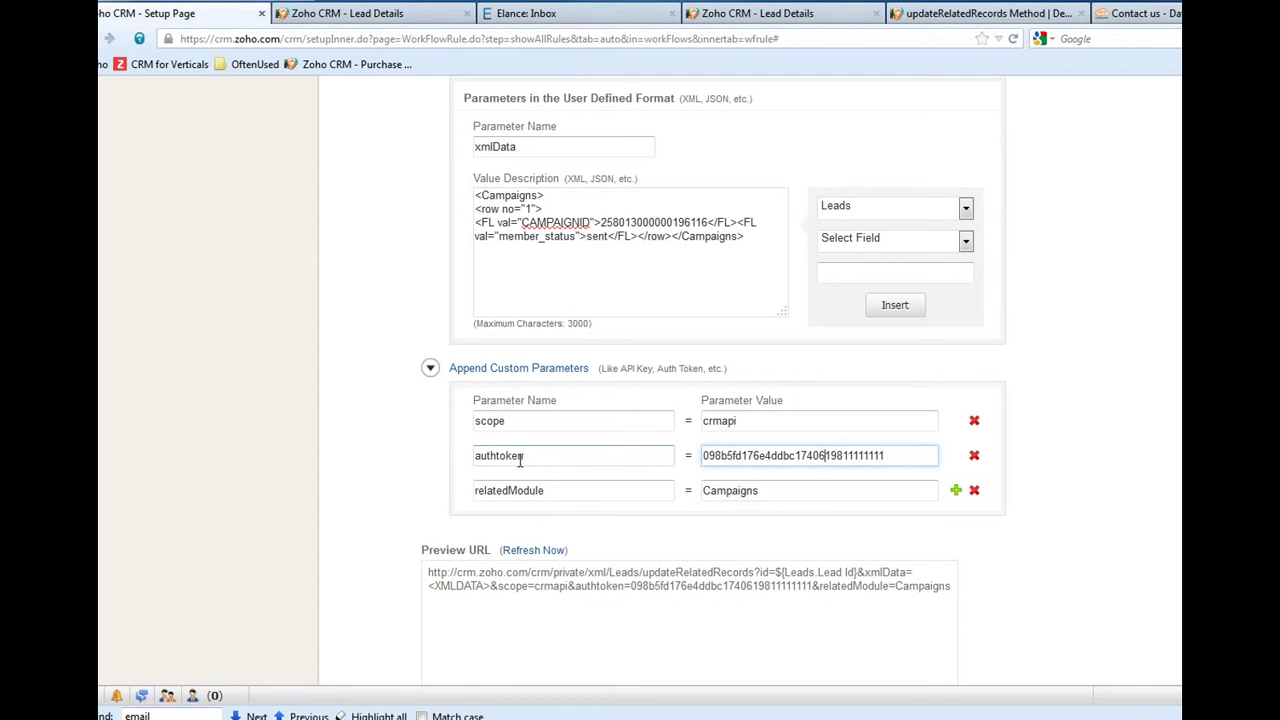
{"action": "double_click", "coordinate": [740, 455]}
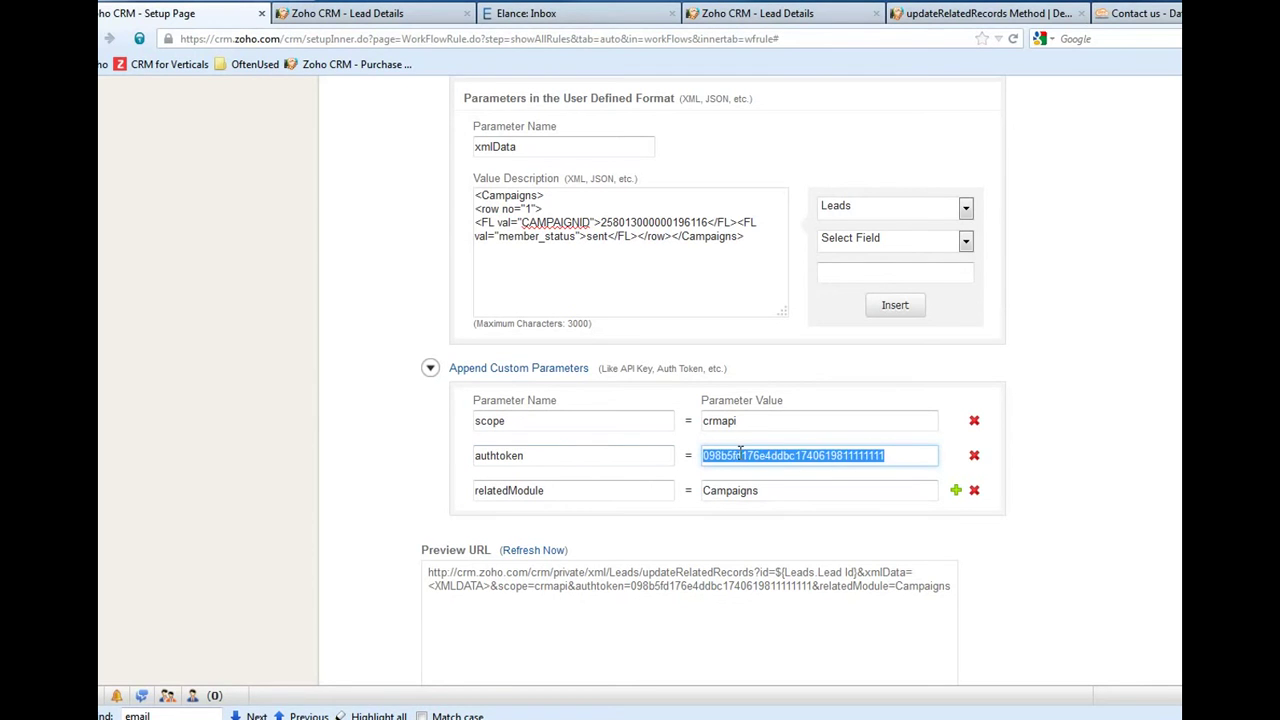
{"action": "left_click", "coordinate": [798, 451]}
{"action": "scroll", "coordinate": [557, 486], "scroll_direction": "down", "scroll_amount": 2}
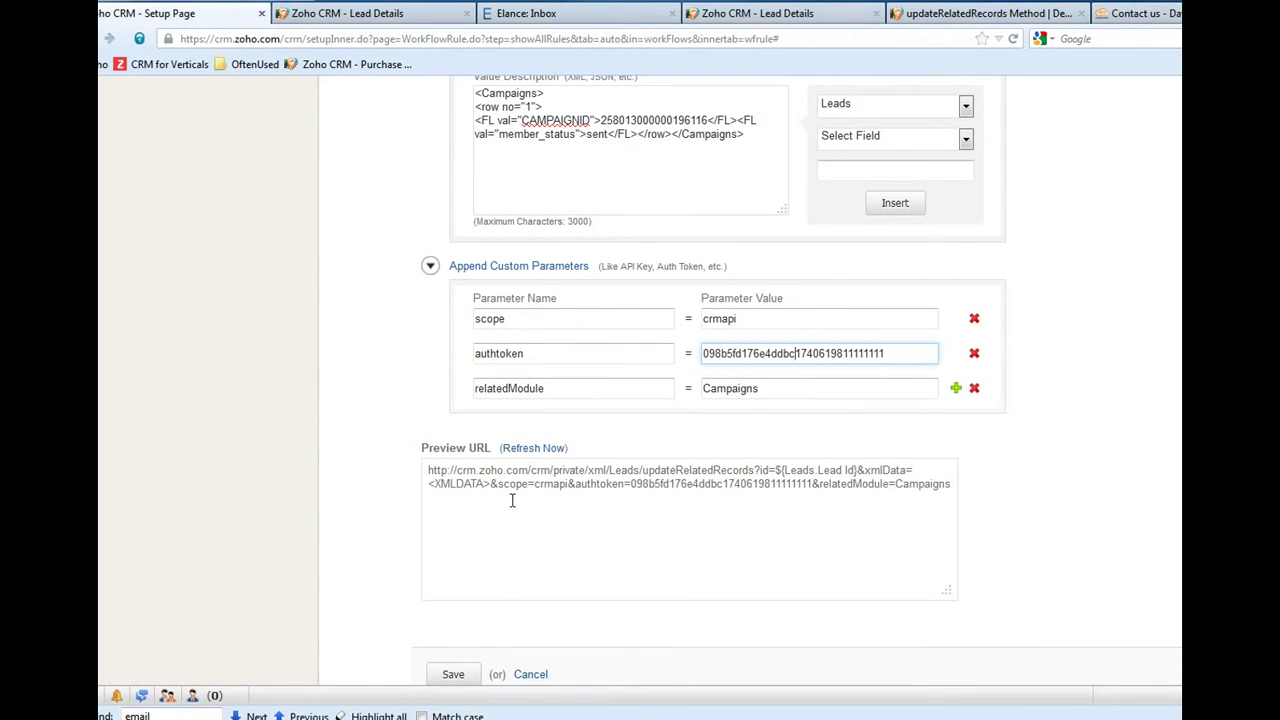
Compare the Preview URL's {Leads.Lead Id} and <XMLDATA> placeholders with the campaign XML.
{"action": "left_click_drag", "start_coordinate": [428, 470], "coordinate": [957, 485]}
{"action": "left_click", "coordinate": [710, 472]}
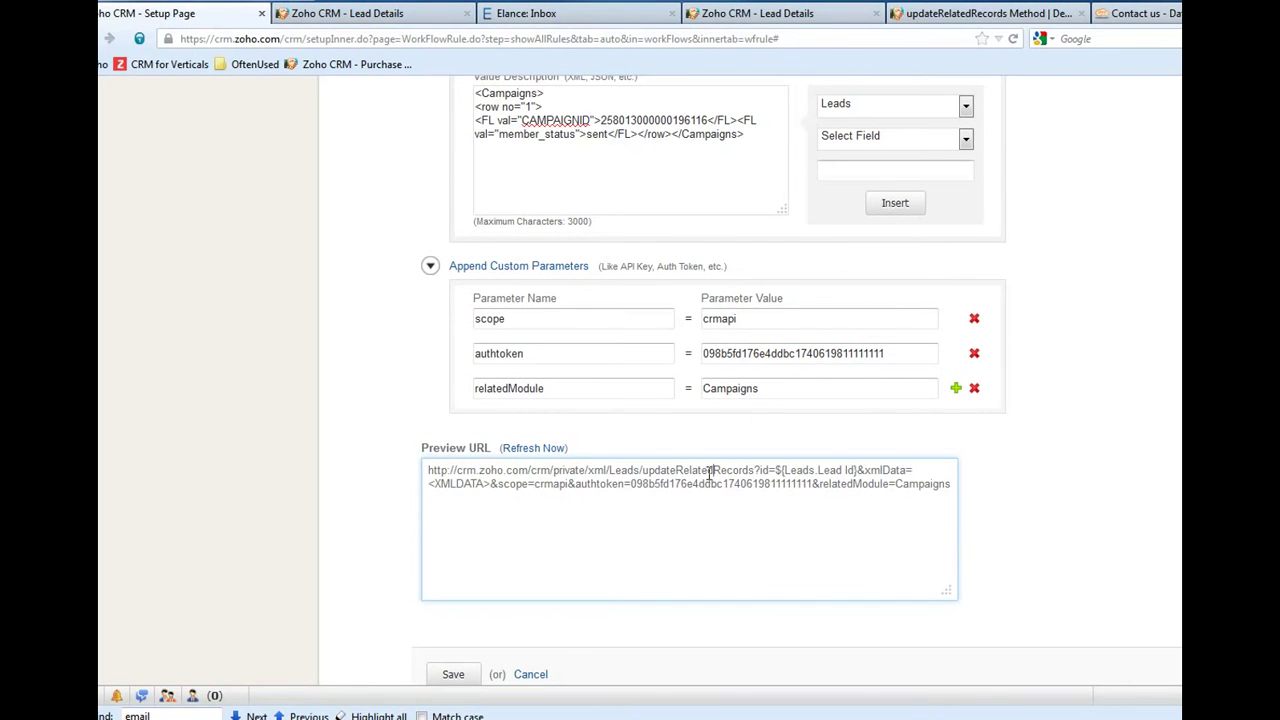
{"action": "left_click_drag", "start_coordinate": [780, 470], "coordinate": [857, 470]}
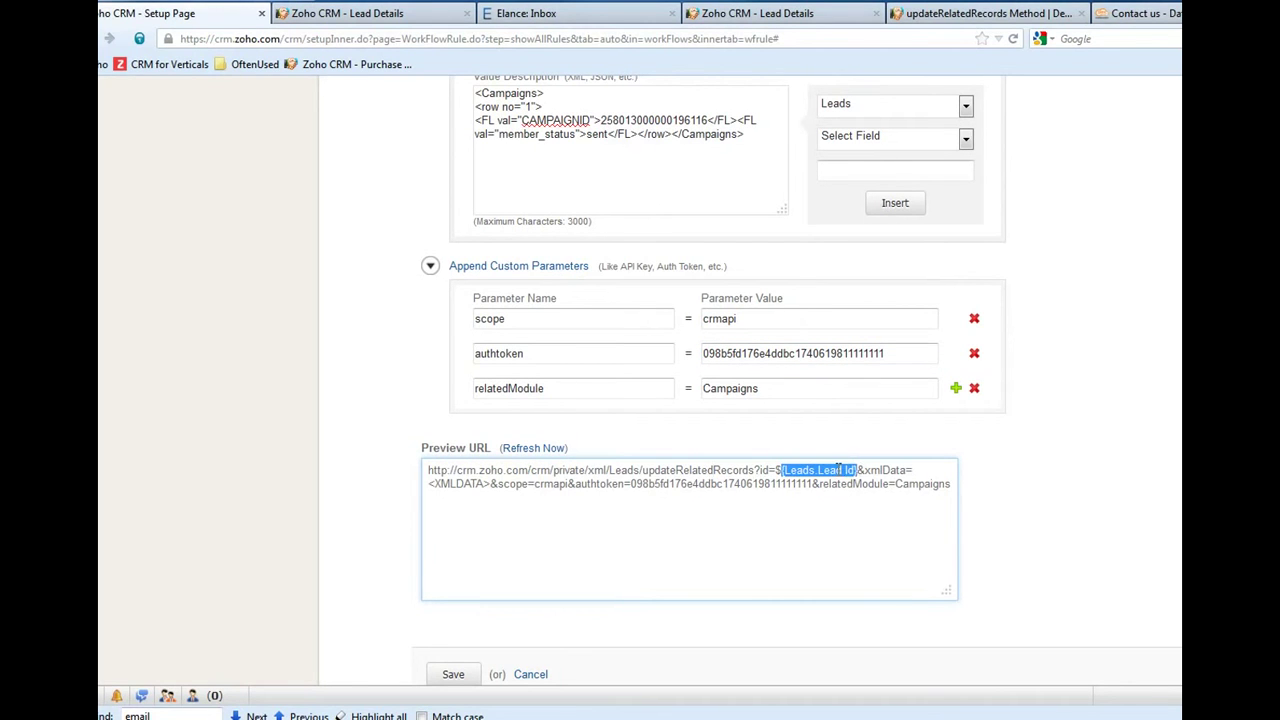
{"action": "left_click_drag", "start_coordinate": [489, 484], "coordinate": [430, 484]}
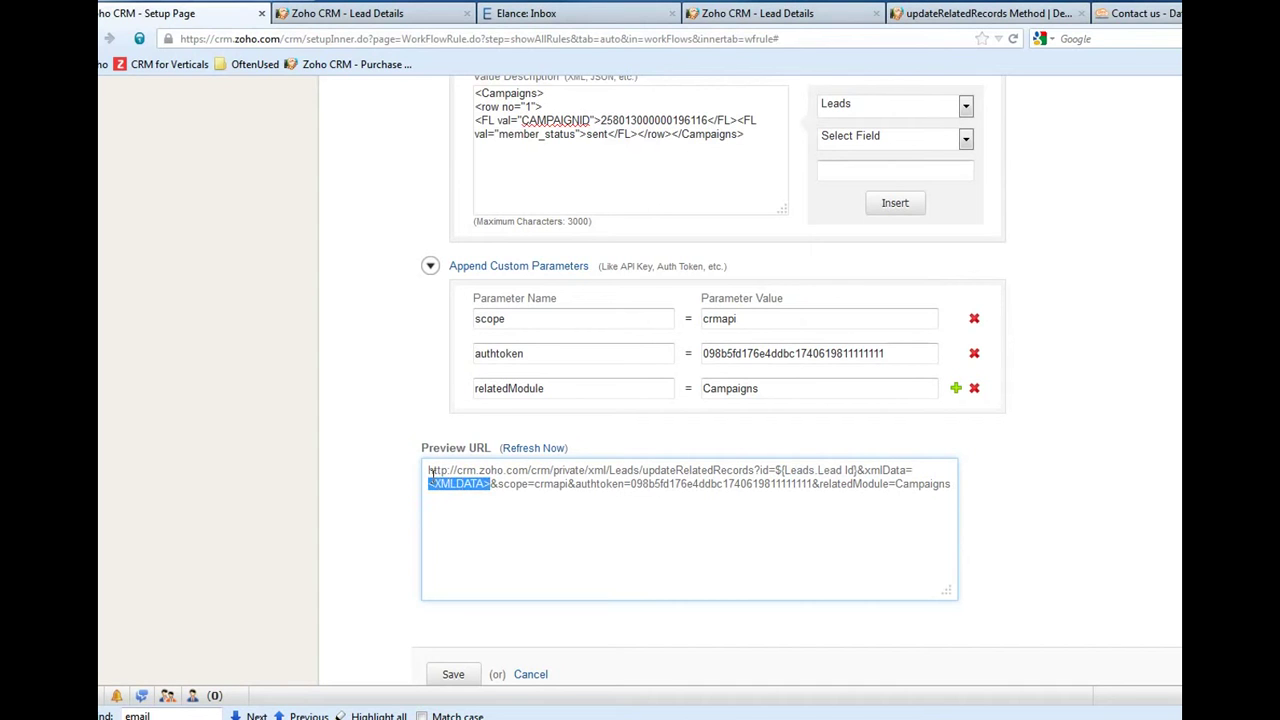
{"action": "left_click", "coordinate": [548, 146]}
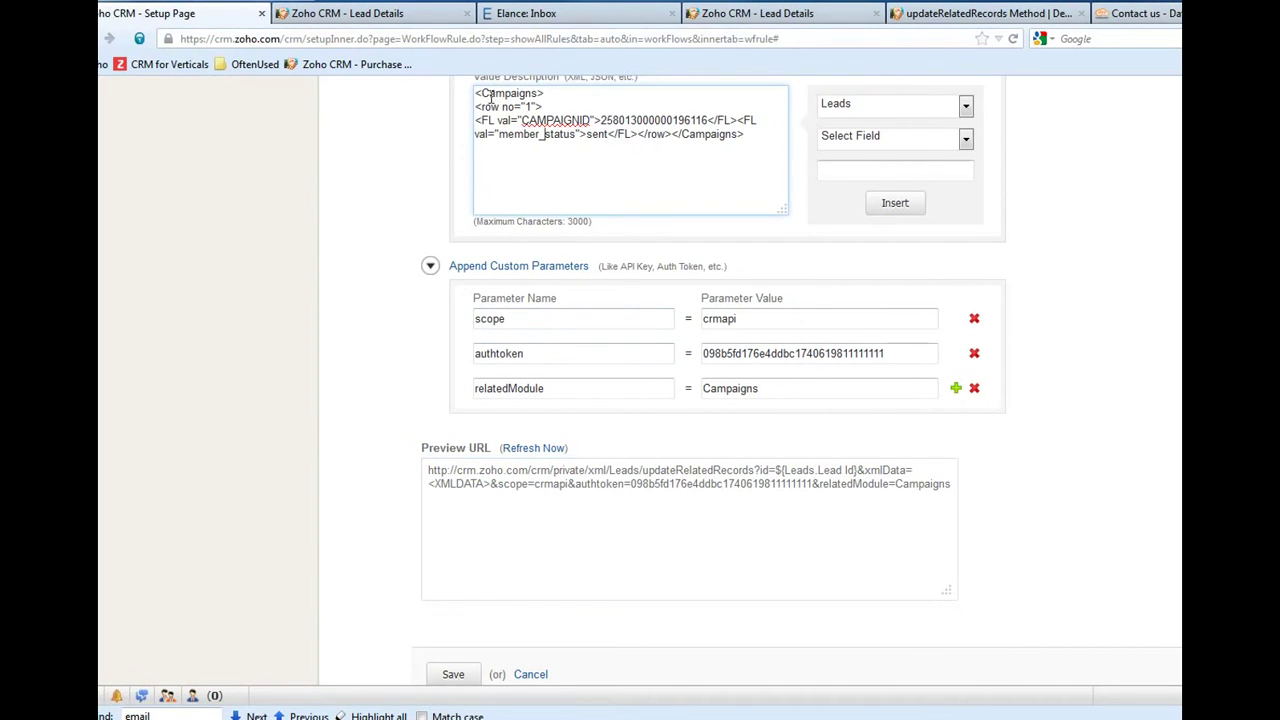
{"action": "left_click_drag", "start_coordinate": [475, 93], "coordinate": [742, 140]}
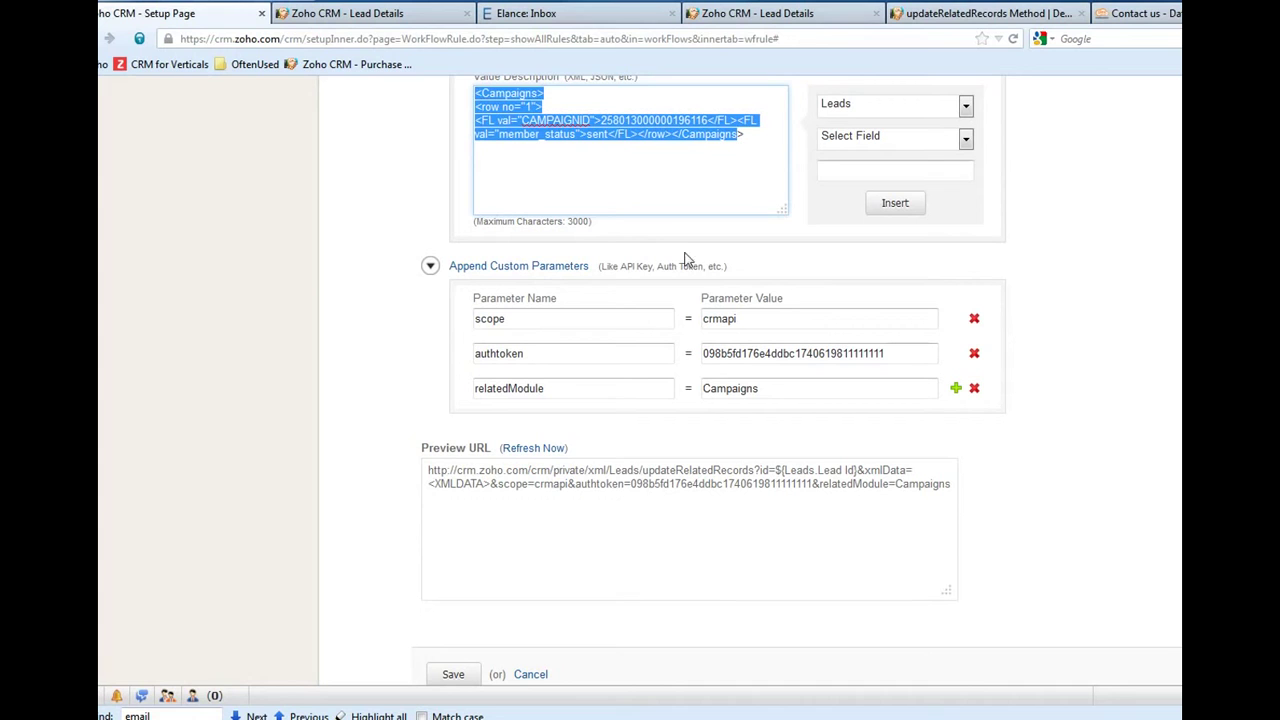
{"action": "left_click", "coordinate": [632, 484]}
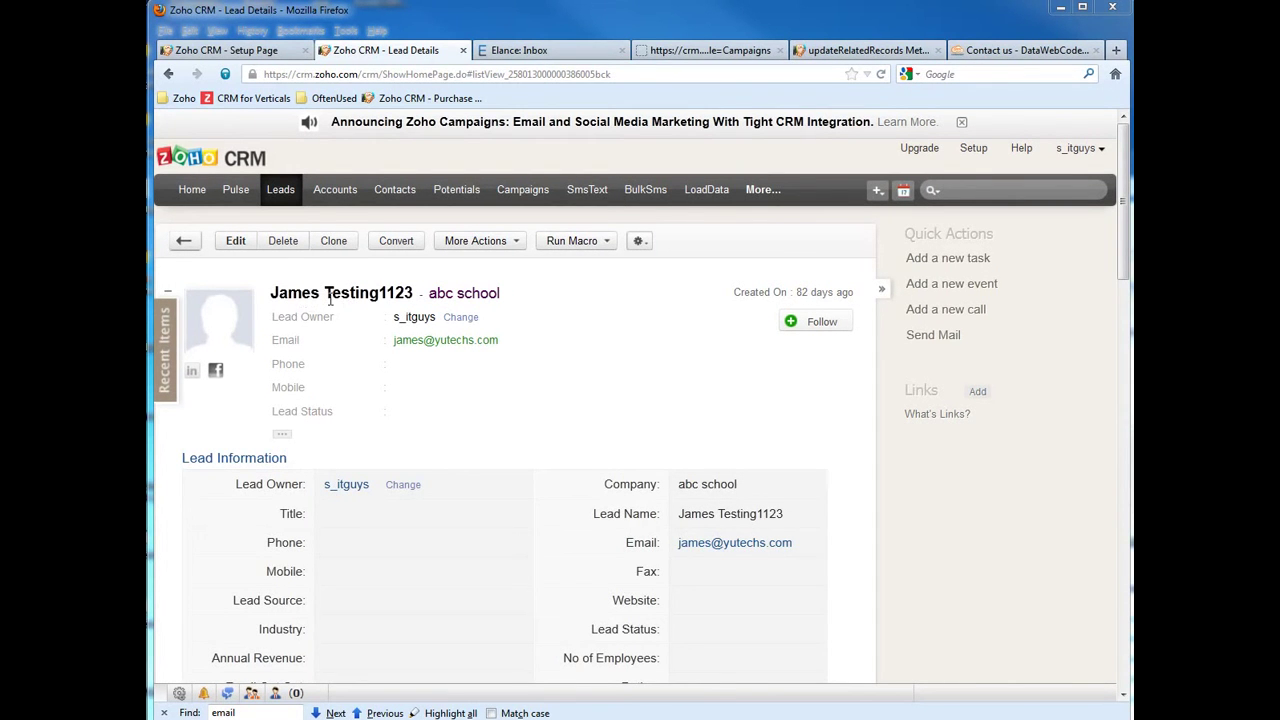
Reload the test lead from Recent Items and look at its Campaigns list.
{"action": "left_click", "coordinate": [167, 336]}
{"action": "left_click", "coordinate": [167, 336]}
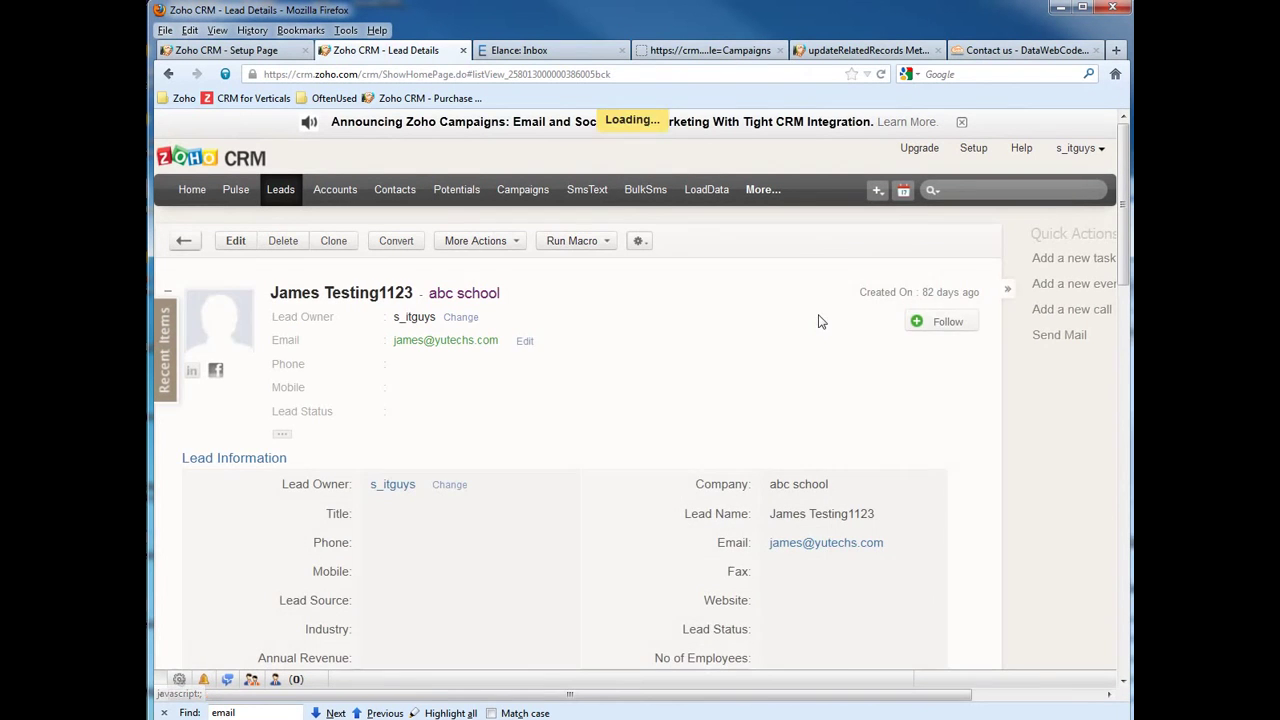
{"action": "mouse_move", "coordinate": [1128, 150]}
{"action": "left_mouse_down"}
{"action": "mouse_move", "coordinate": [1124, 565]}
{"action": "mouse_move", "coordinate": [1124, 151]}
{"action": "left_mouse_up"}
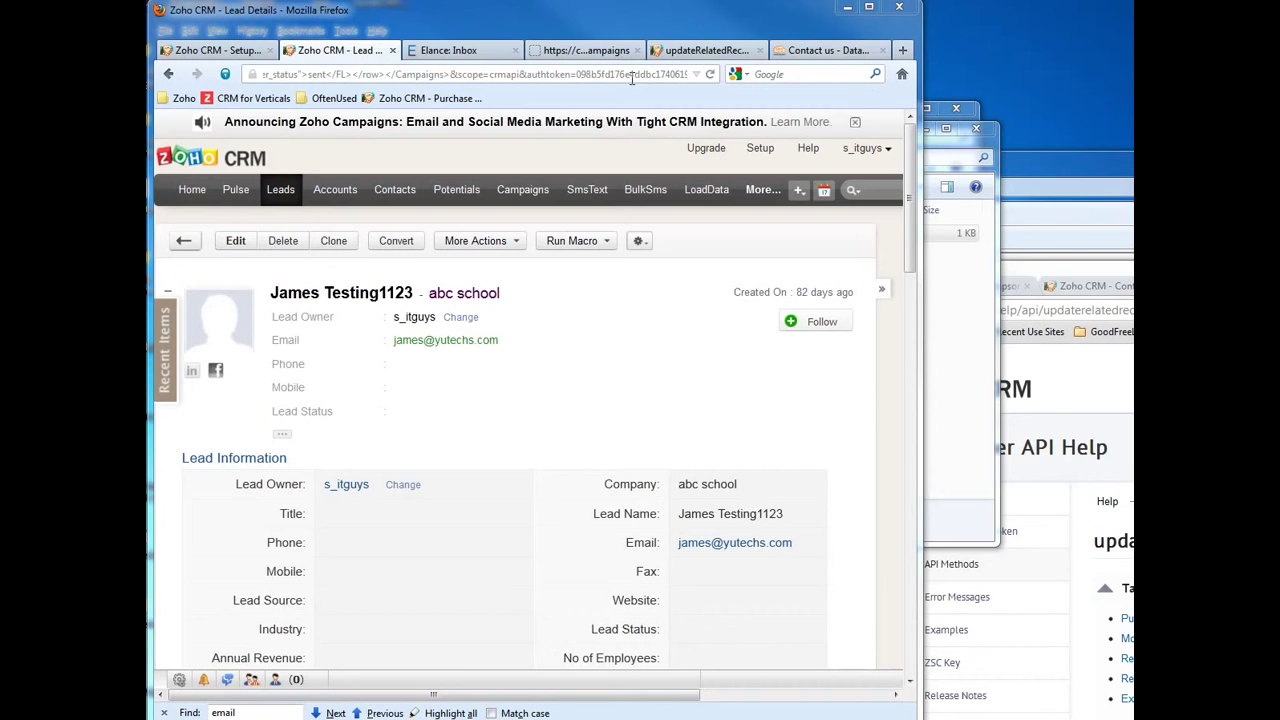
Run the request URL, then confirm the lead's Campaigns lists testCamp-Email In May as sent.
{"action": "left_click", "coordinate": [631, 76]}
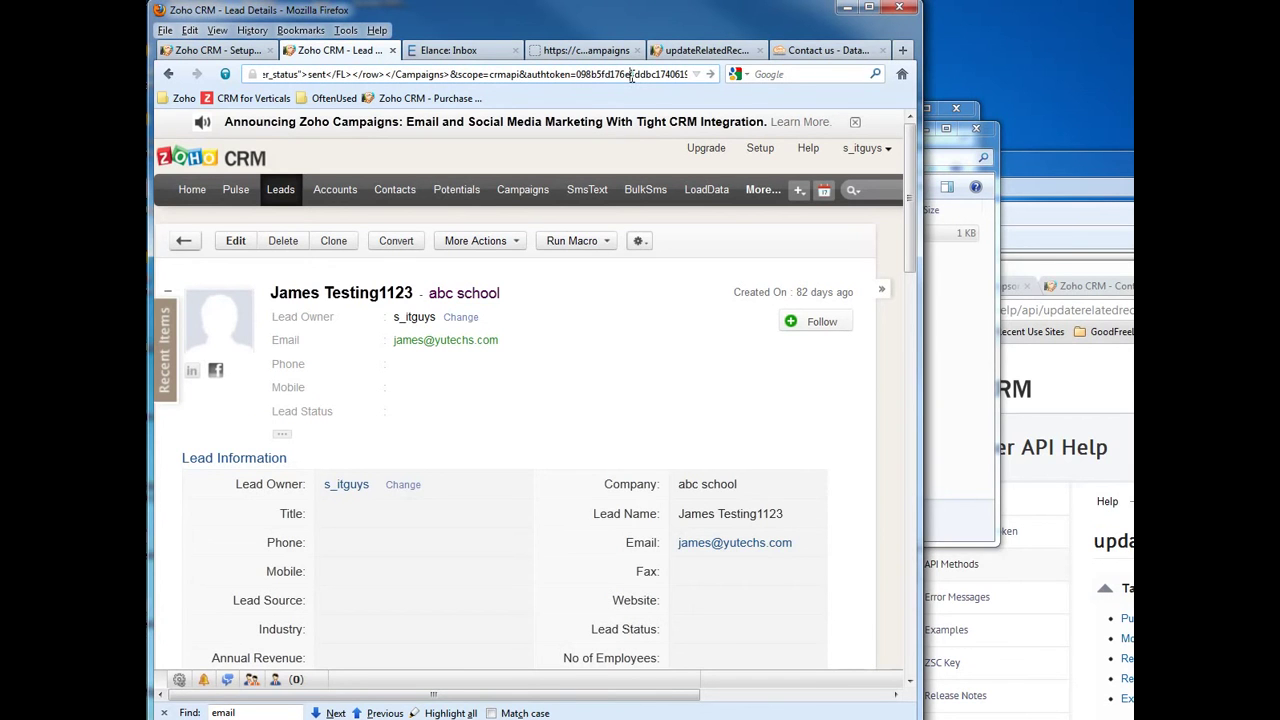
{"action": "key", "text": "Return"}
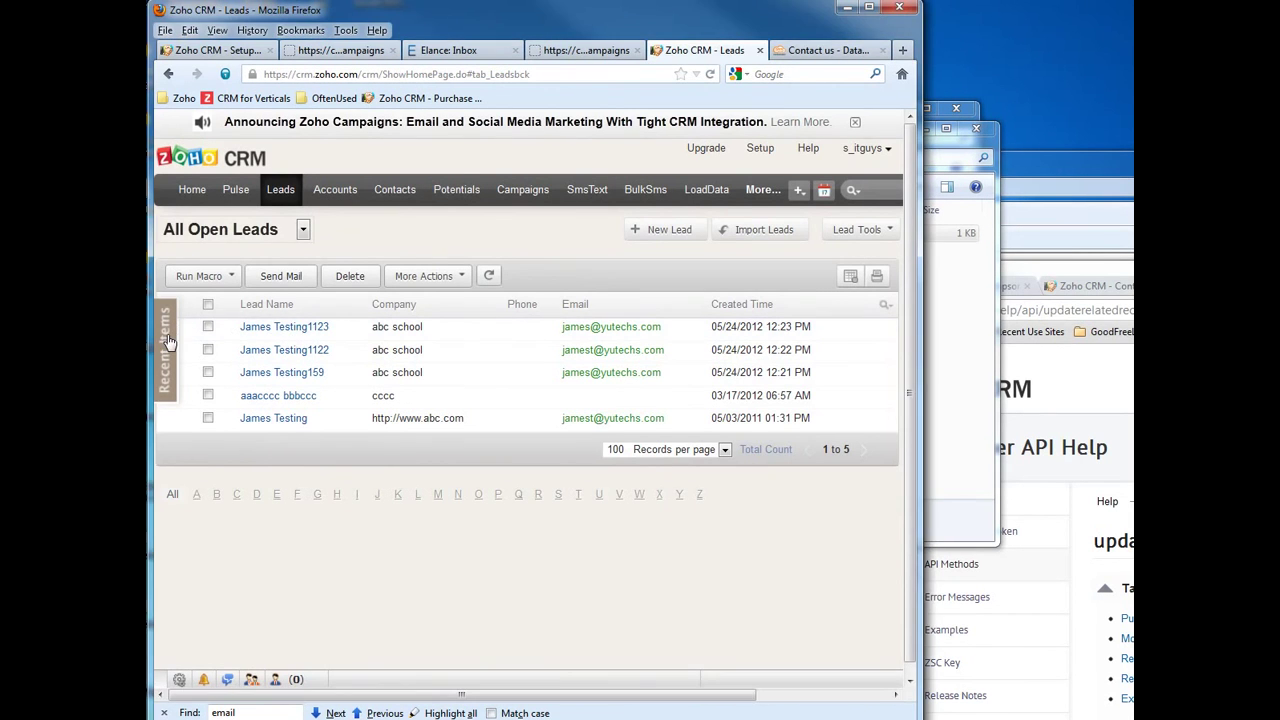
{"action": "mouse_move", "coordinate": [172, 340]}
{"action": "left_click", "coordinate": [256, 340]}
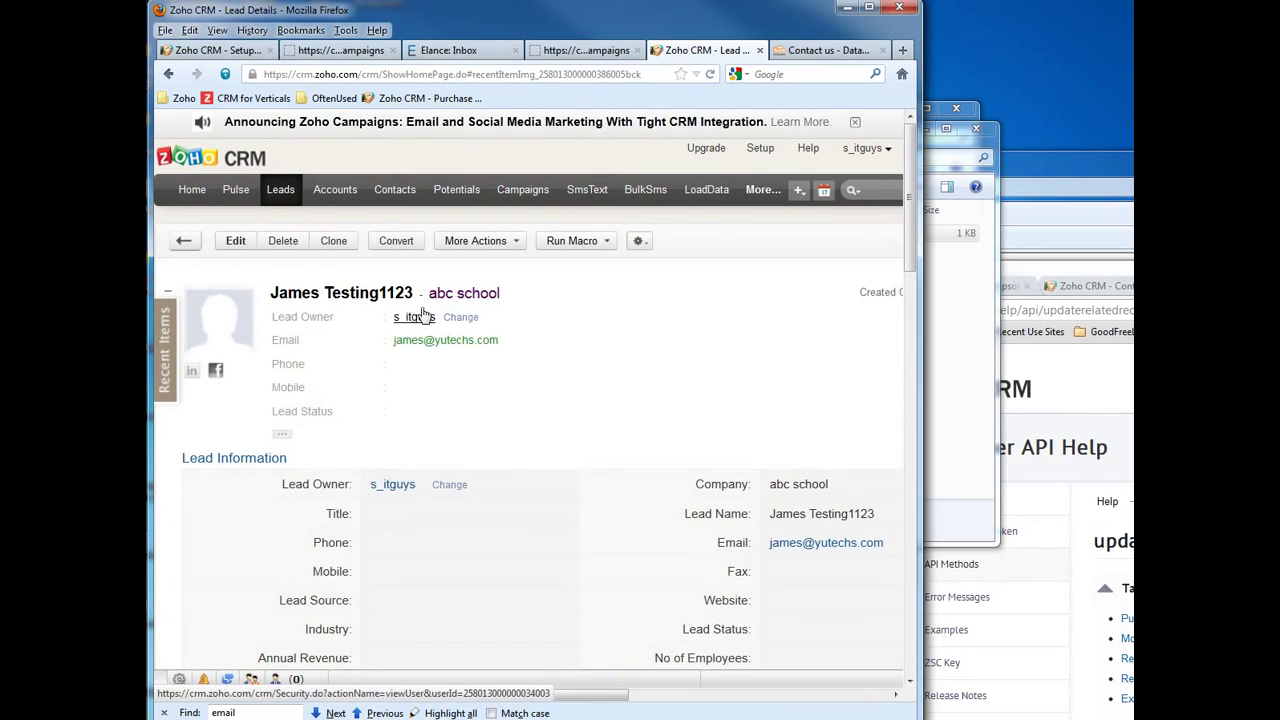
{"action": "left_click_drag", "start_coordinate": [908, 155], "coordinate": [902, 556]}
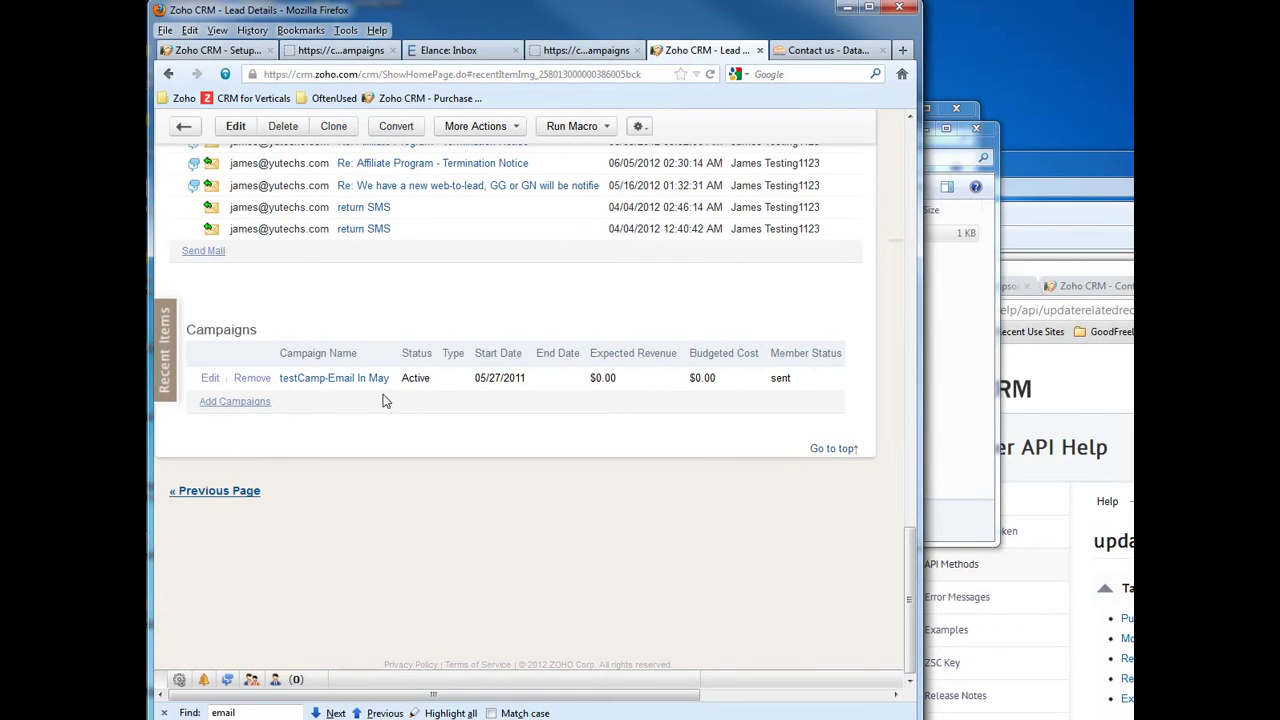
{"action": "double_click", "coordinate": [491, 75]}
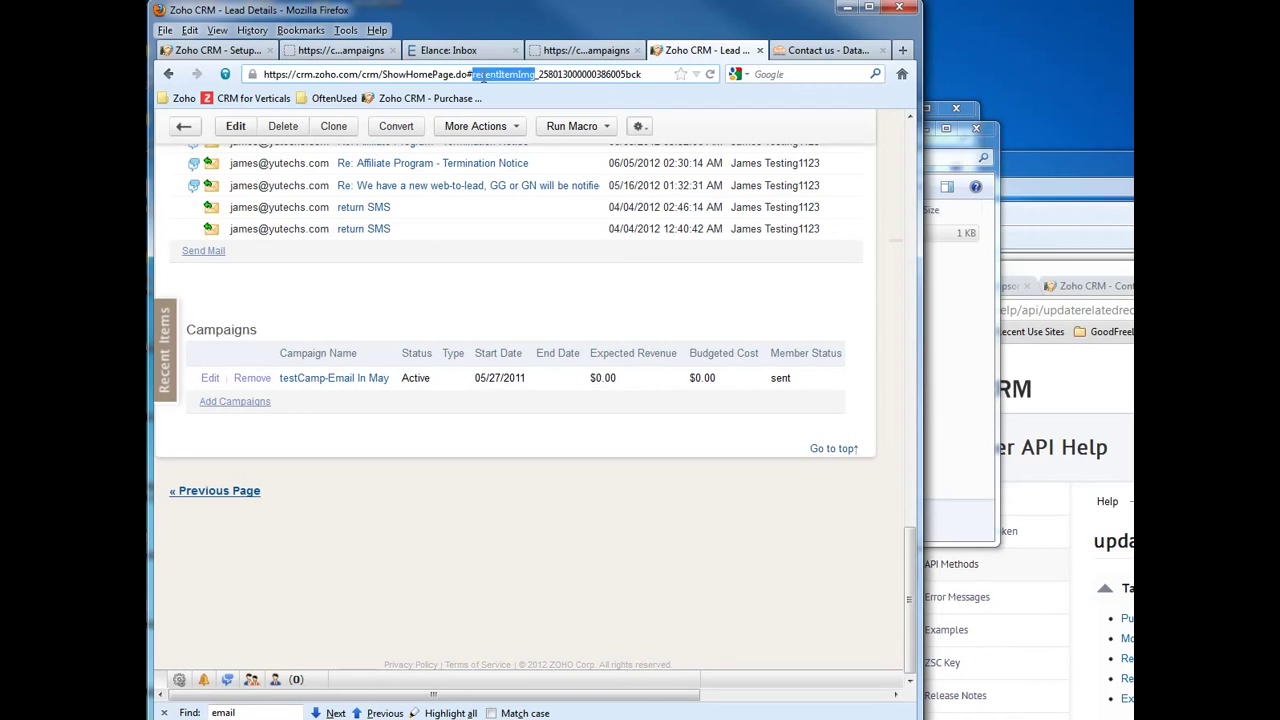
{"action": "triple_click", "coordinate": [483, 75]}
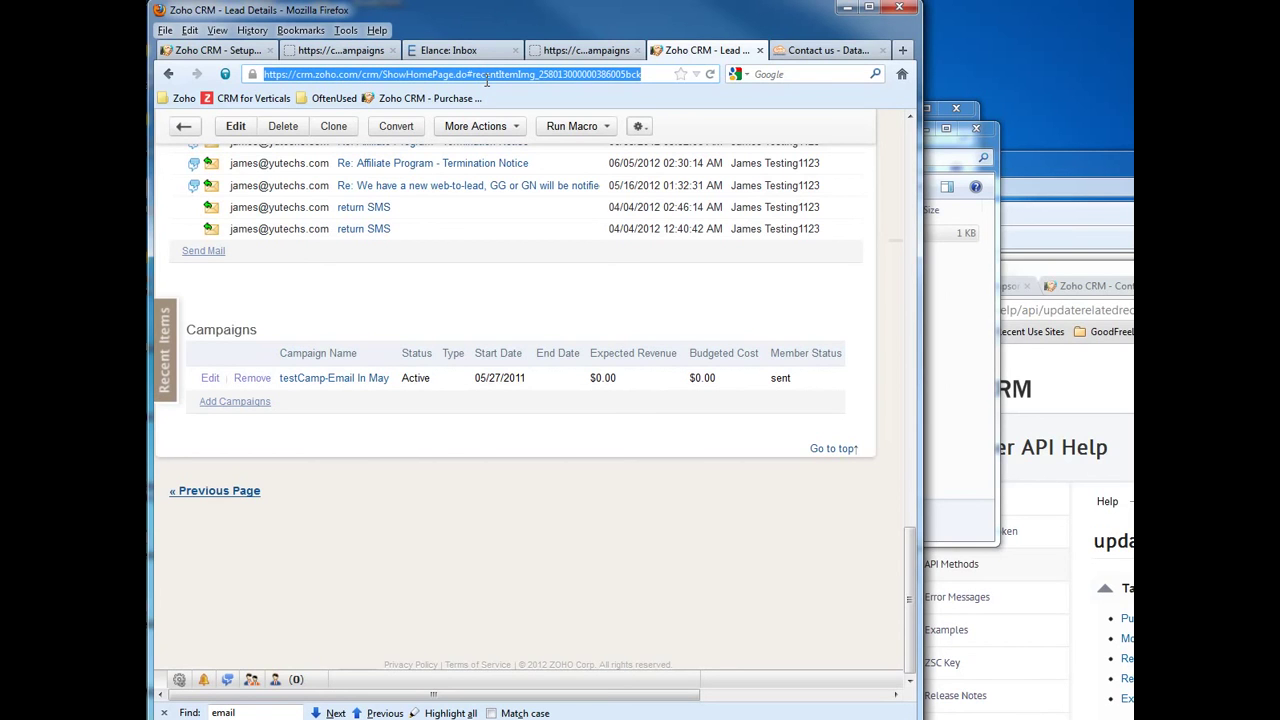
{"action": "scroll", "coordinate": [270, 343], "scroll_direction": "up", "scroll_amount": 1}
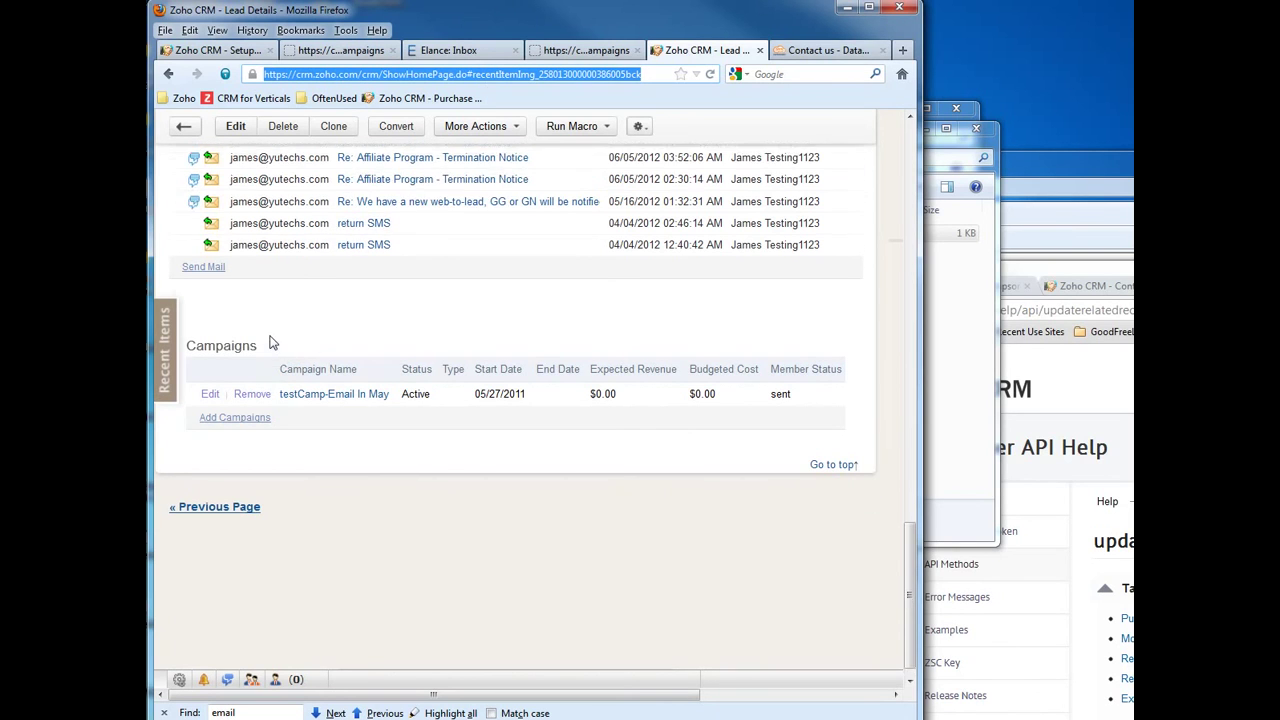
{"action": "scroll", "coordinate": [270, 343], "scroll_direction": "up", "scroll_amount": 10}
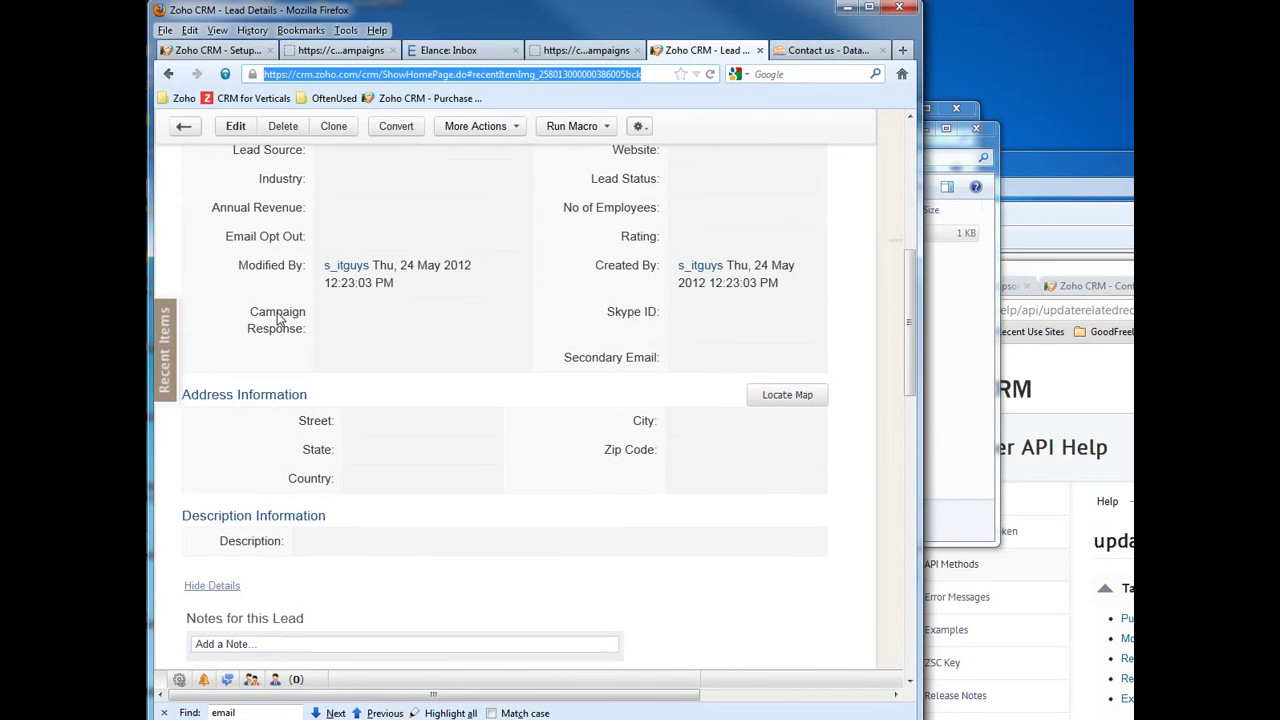
{"action": "scroll", "coordinate": [278, 318], "scroll_direction": "up", "scroll_amount": 6}
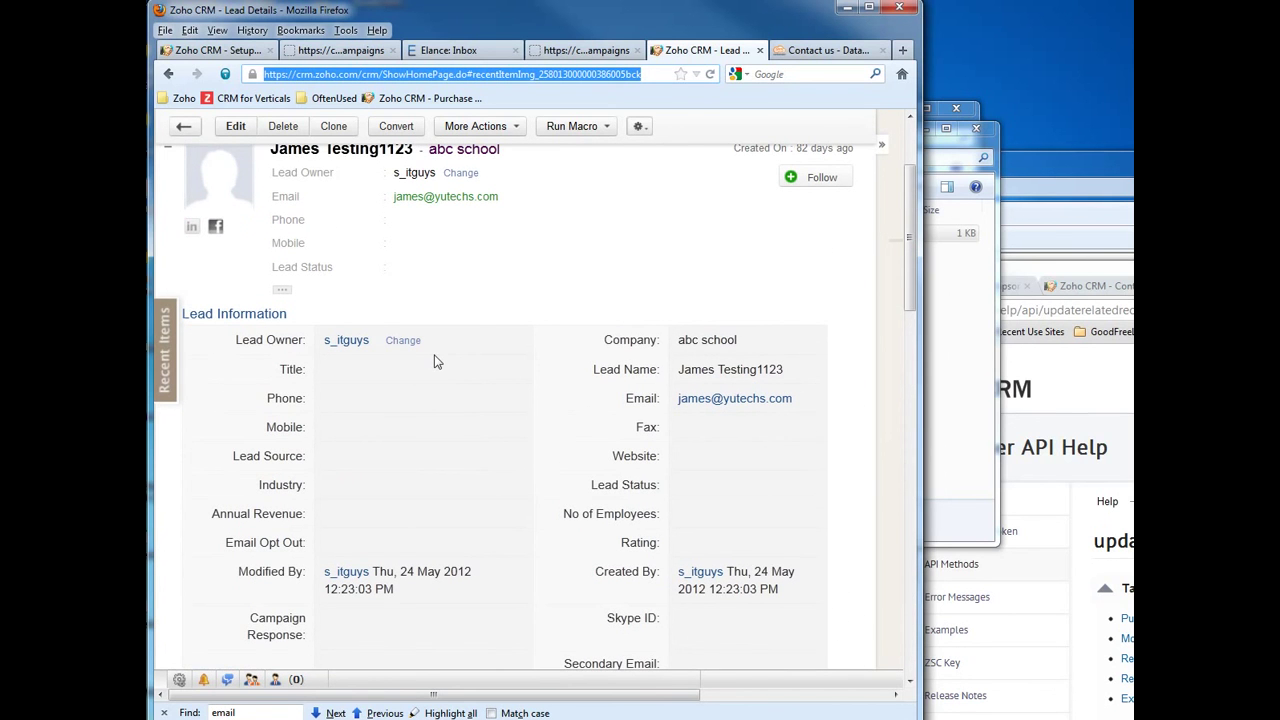